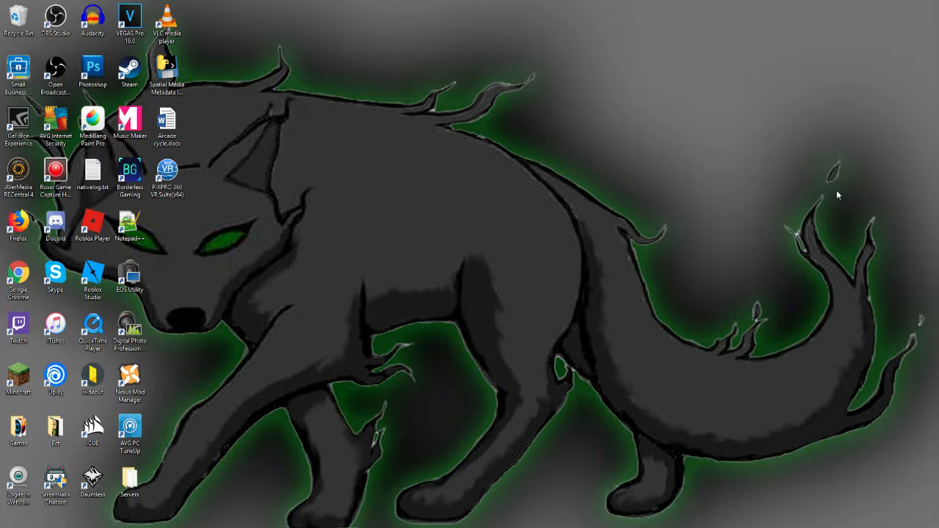
Bring the Audacity and Open Broadcaster Software windows onto this monitor to show both recorders, and move them off it again
drag(938, 35, 234, 16)
drag(938, 86, 725, 165)
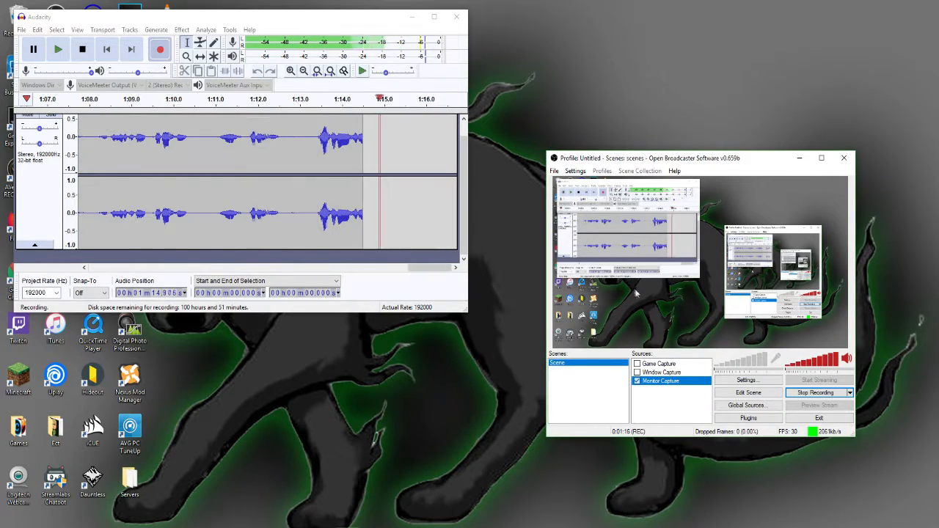
drag(274, 24, 533, 16)
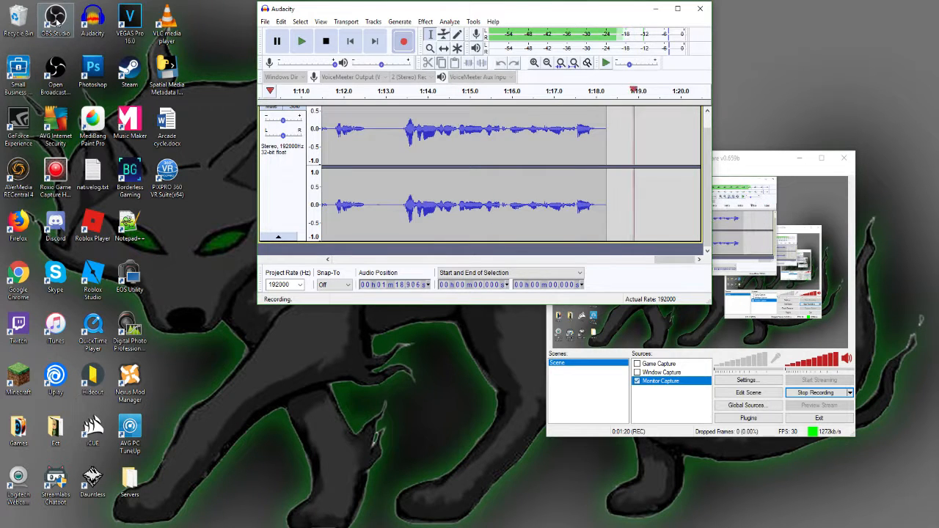
drag(740, 159, 938, 162)
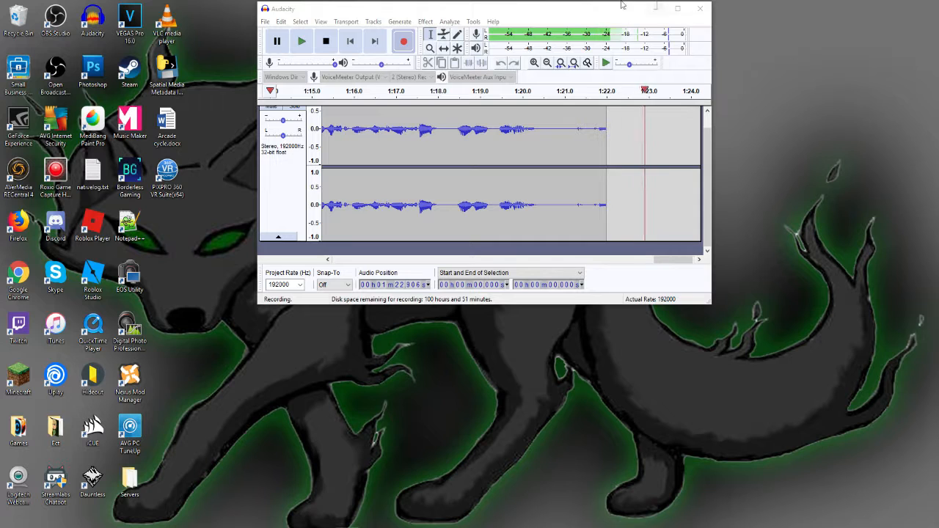
drag(566, 10, 938, 76)
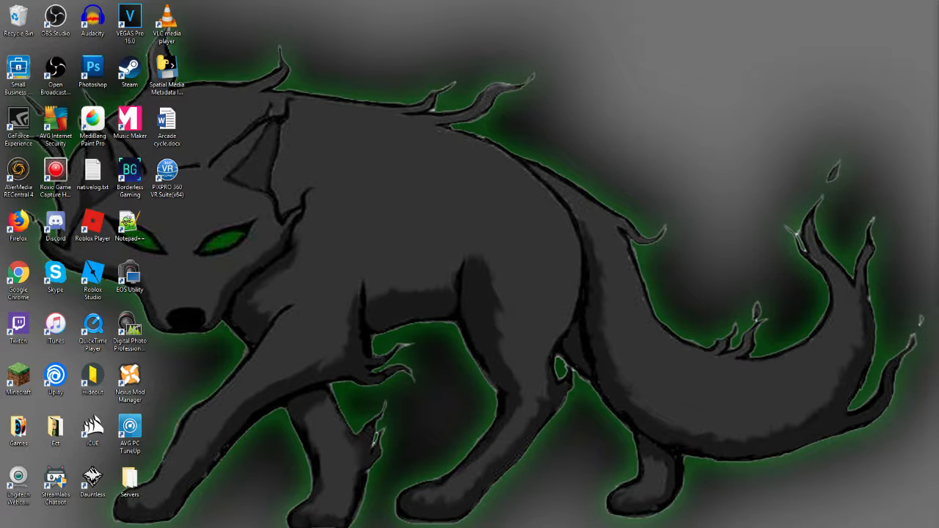
drag(938, 236, 381, 146)
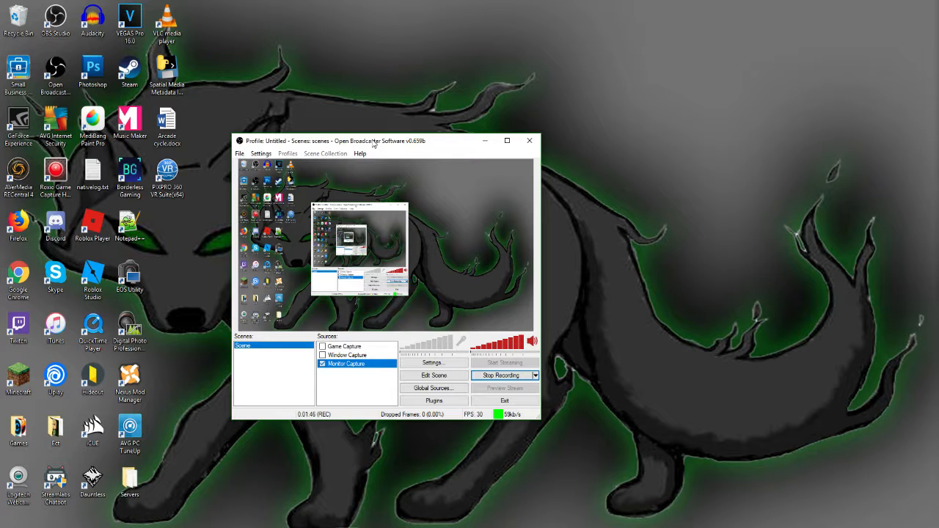
drag(361, 144, 938, 216)
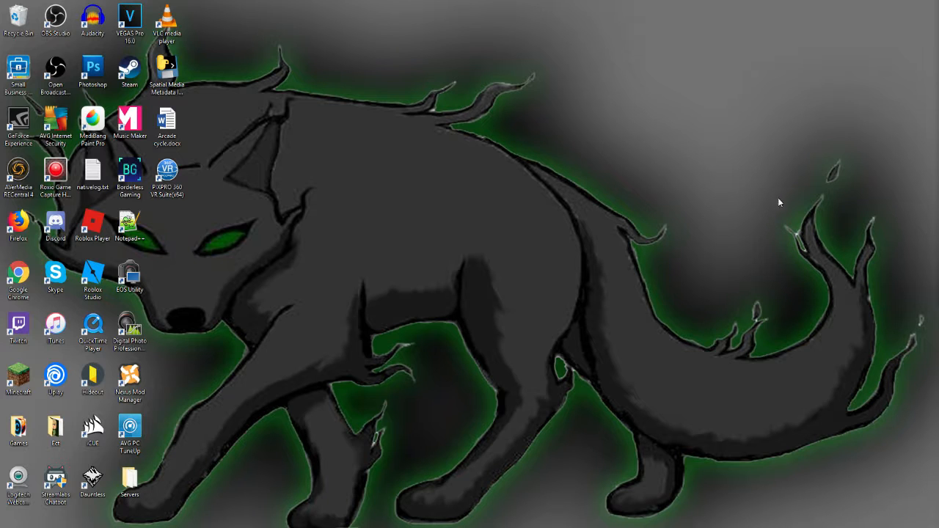
Bring Audacity onto this monitor, look through its list of available effects, and move the window away again
drag(938, 95, 580, 79)
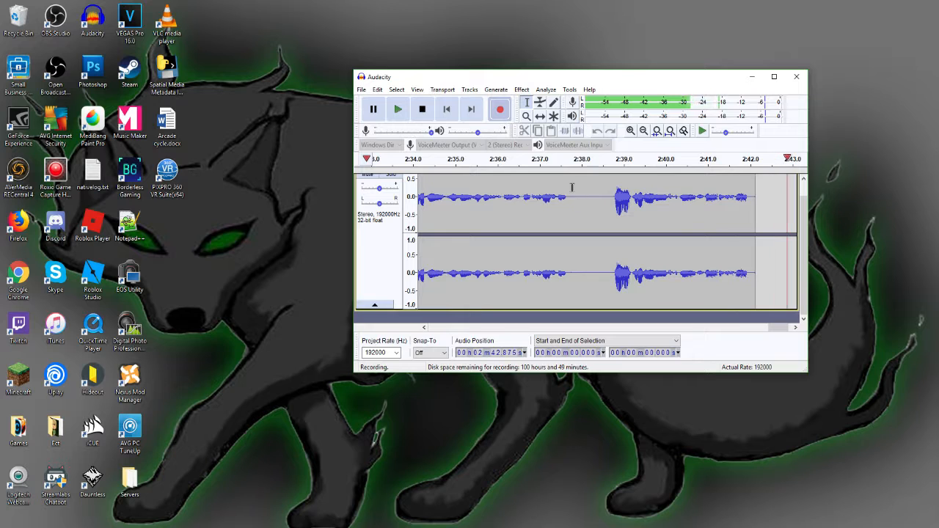
click(522, 90)
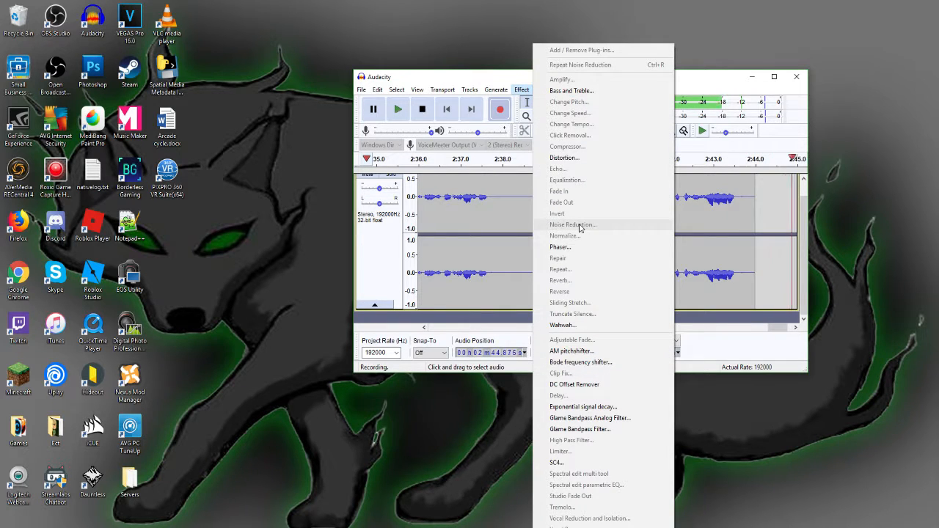
click(448, 252)
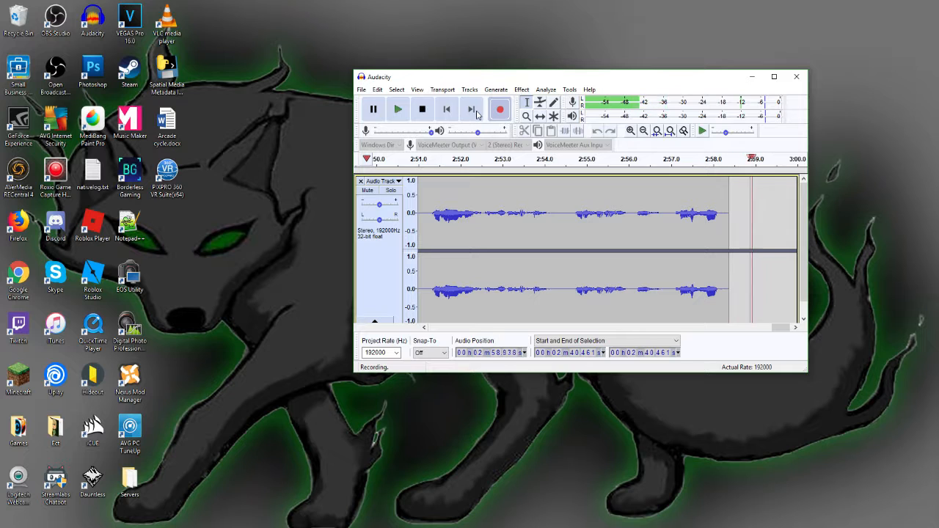
click(521, 89)
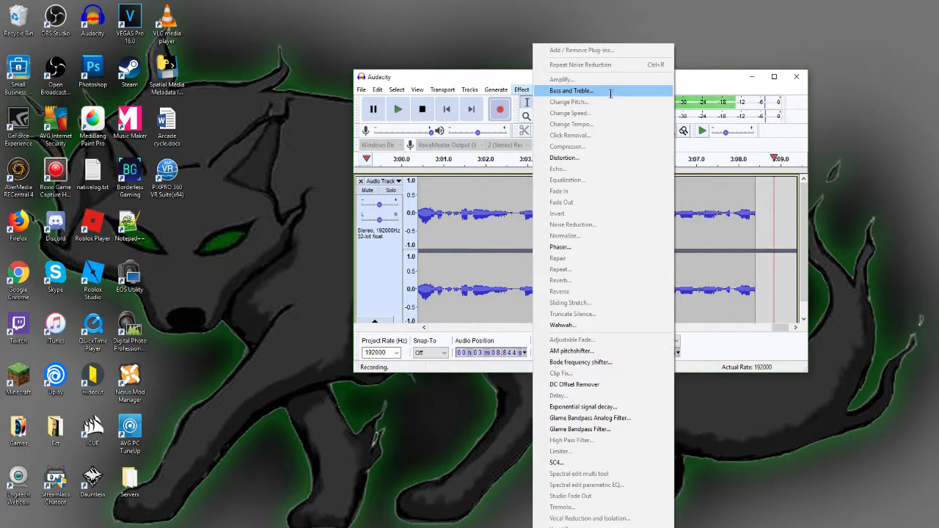
click(496, 88)
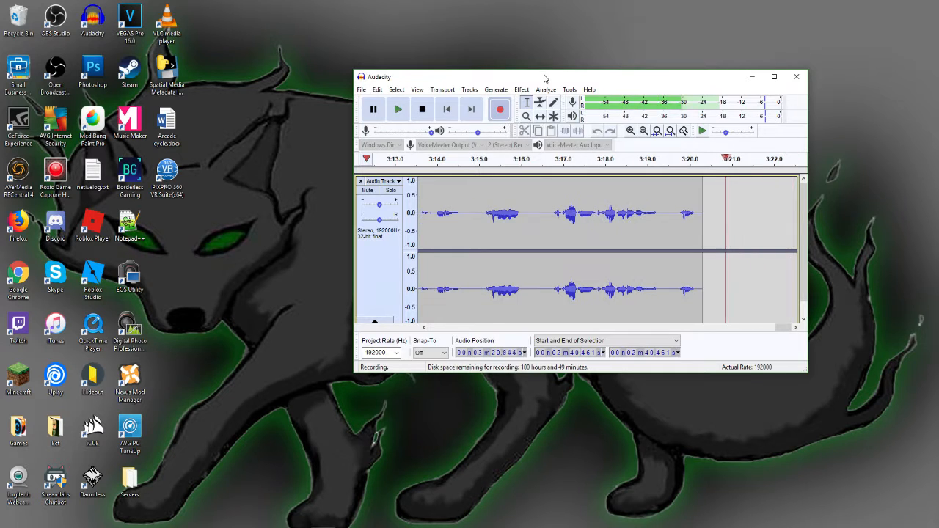
drag(544, 78, 938, 117)
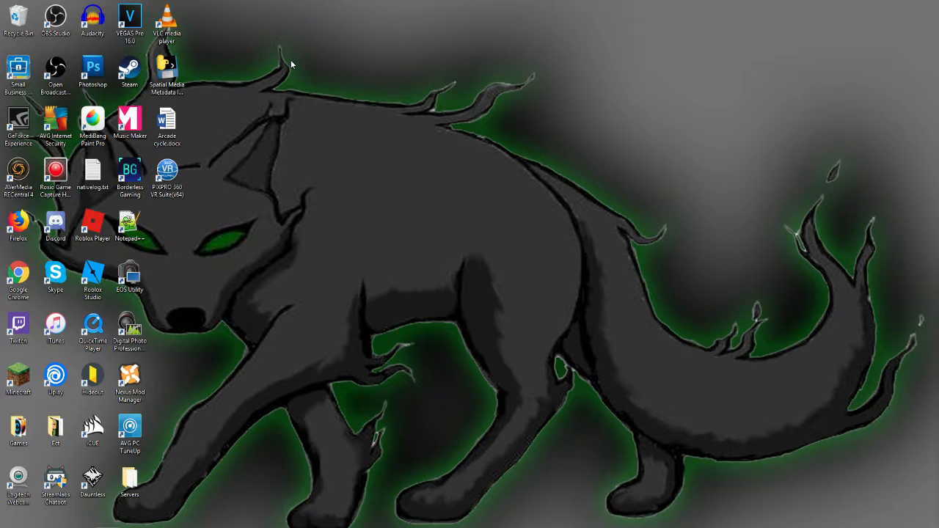
Launch VEGAS Pro 16.0 and insert one video track and two audio tracks in the empty project
double_click(123, 18)
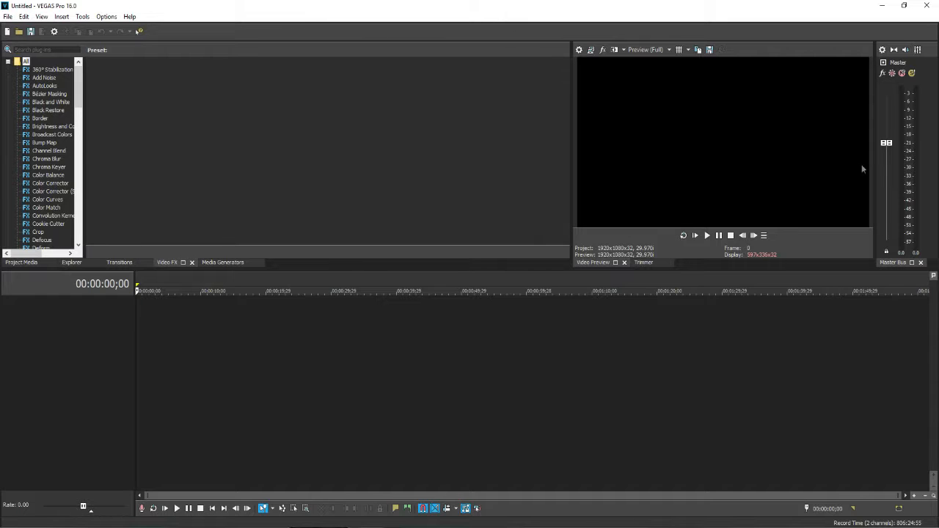
right_click(255, 334)
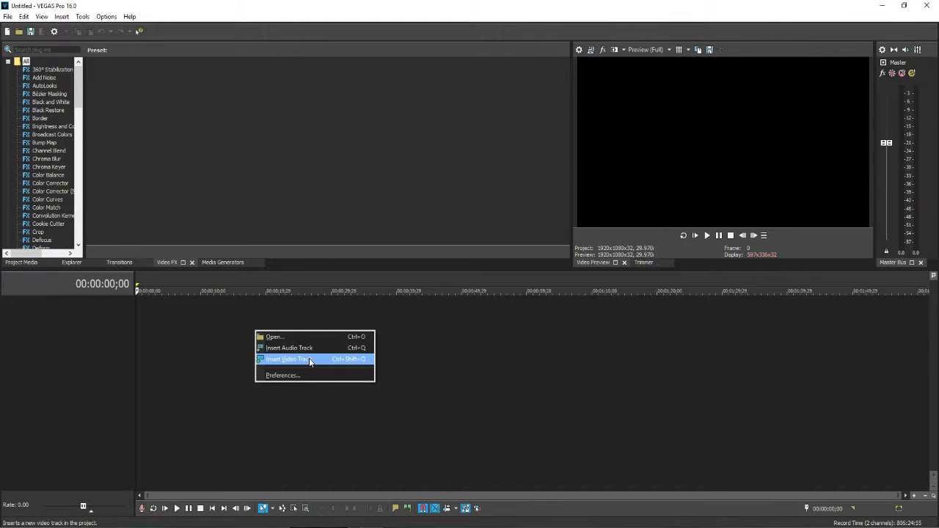
click(308, 358)
right_click(294, 367)
click(334, 389)
right_click(326, 393)
click(345, 412)
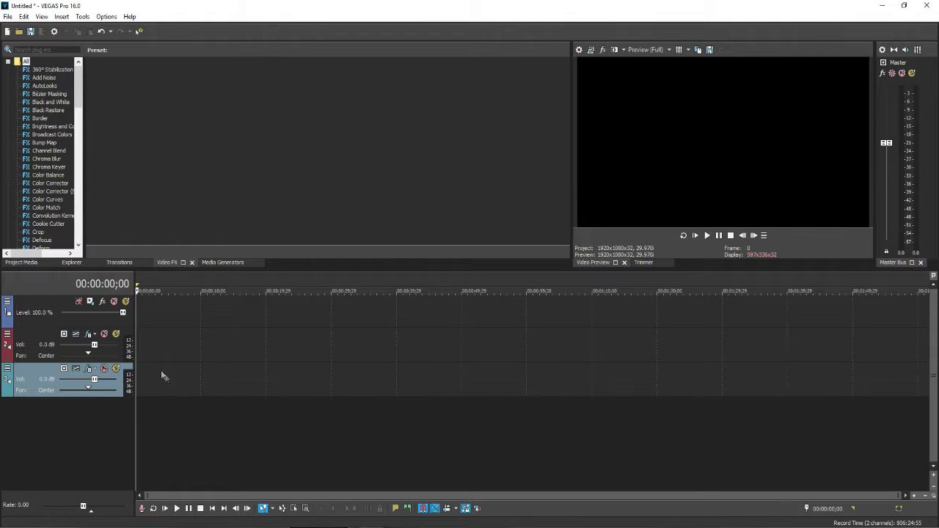
Place the Untitled Update video at the timeline start and the separate Untitled Update audio recording on track 3
drag(1, 316, 139, 317)
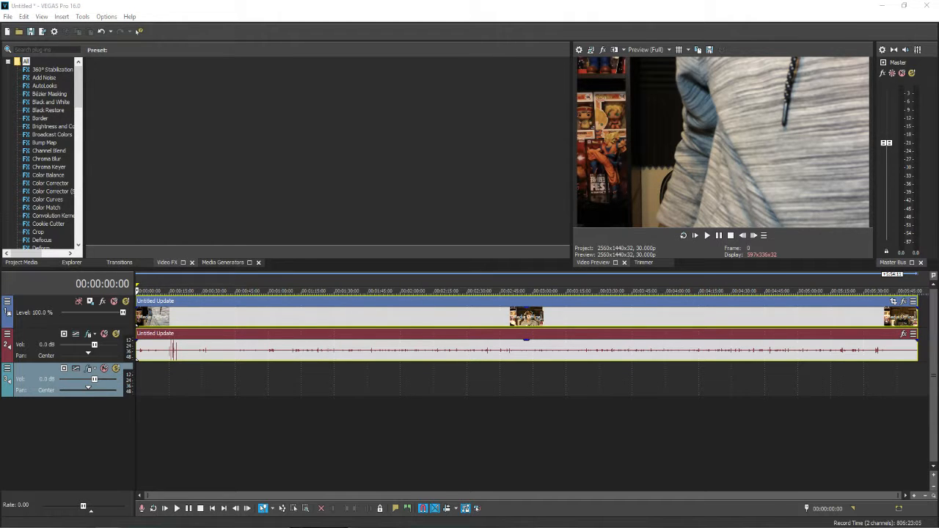
drag(444, 525, 127, 382)
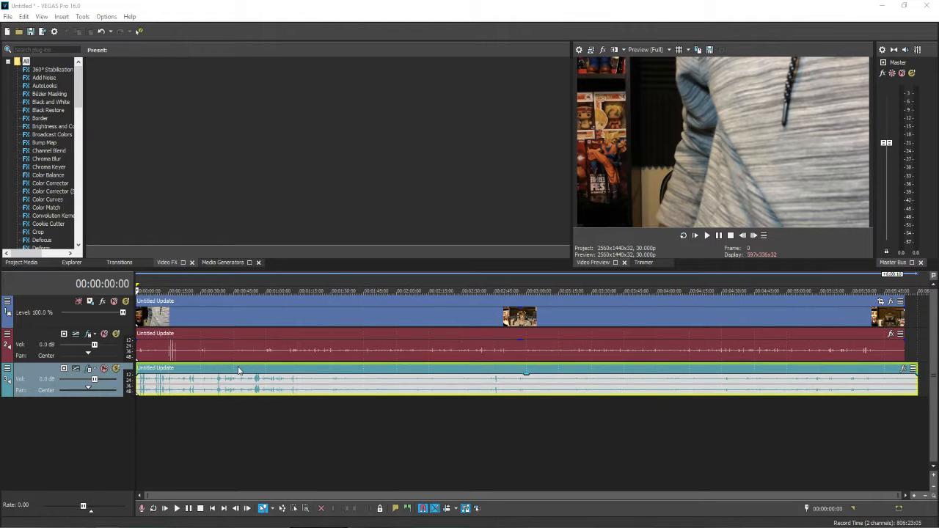
Insert another audio track below the others and place the Charl's Bronx-Beamic music clip on it
right_click(320, 423)
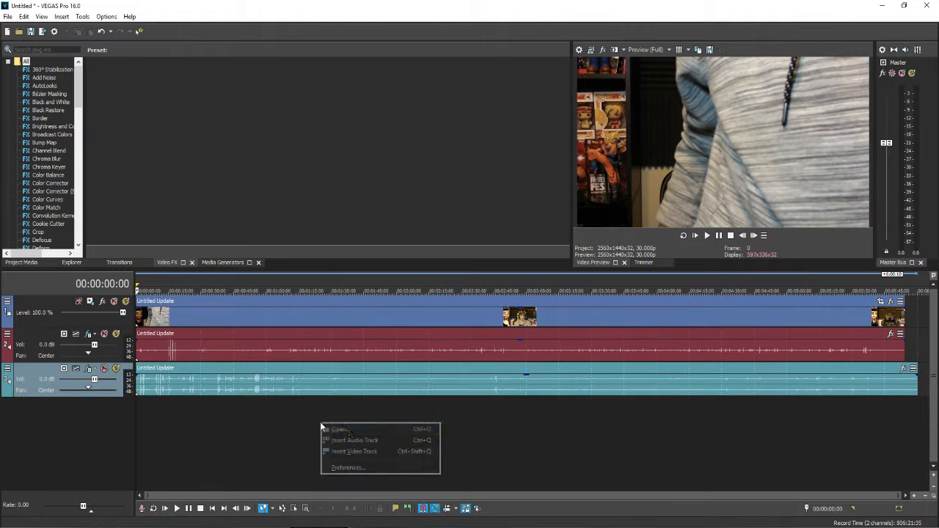
click(379, 441)
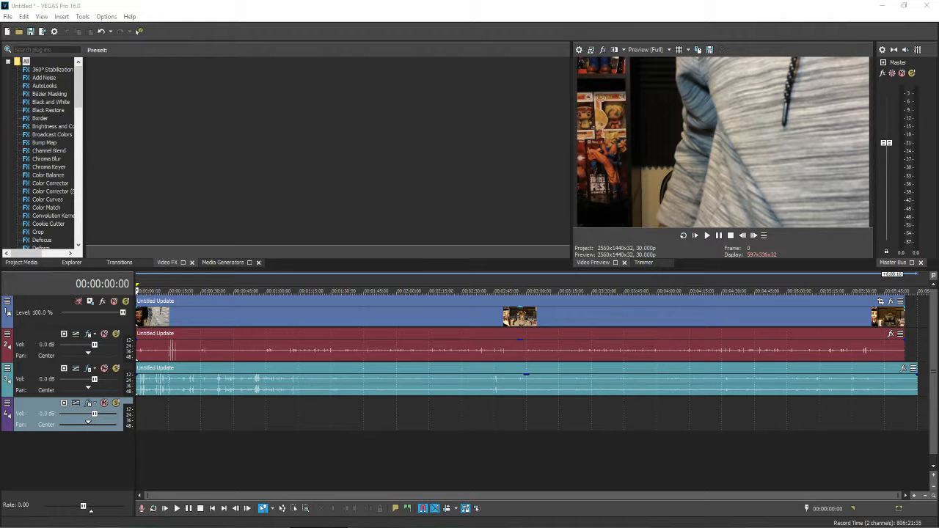
drag(910, 475, 282, 426)
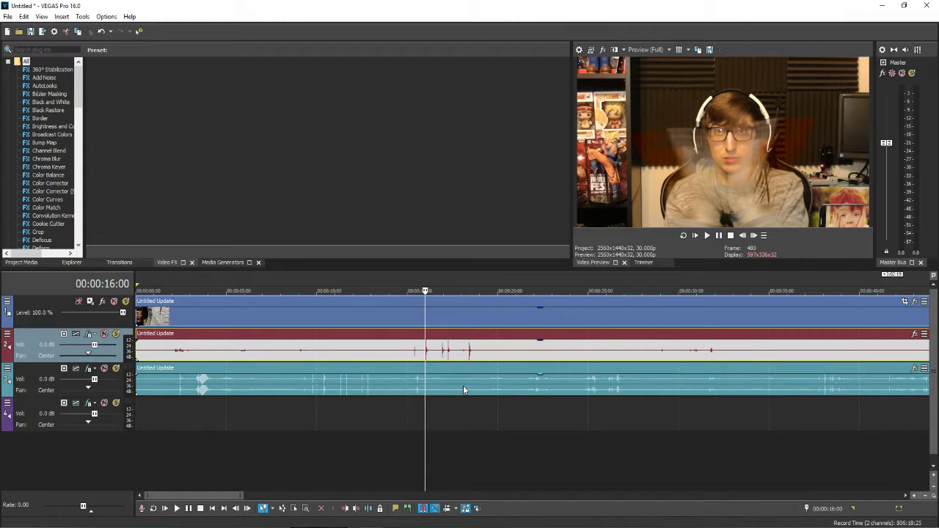
Shift the separate audio recording on track 3 until its clap peak lines up with the camera audio's clap near 00:00:15:12
drag(325, 383, 427, 383)
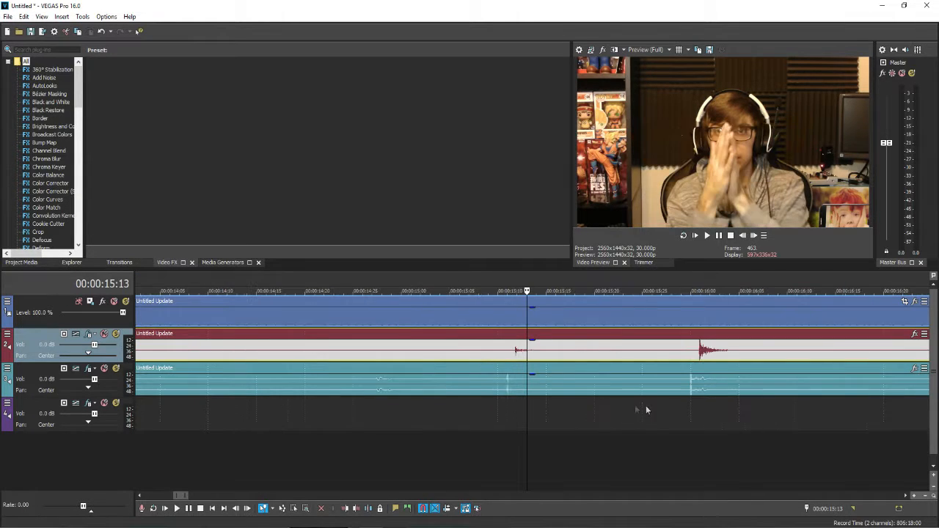
scroll(646, 408, up, 3)
drag(464, 383, 500, 382)
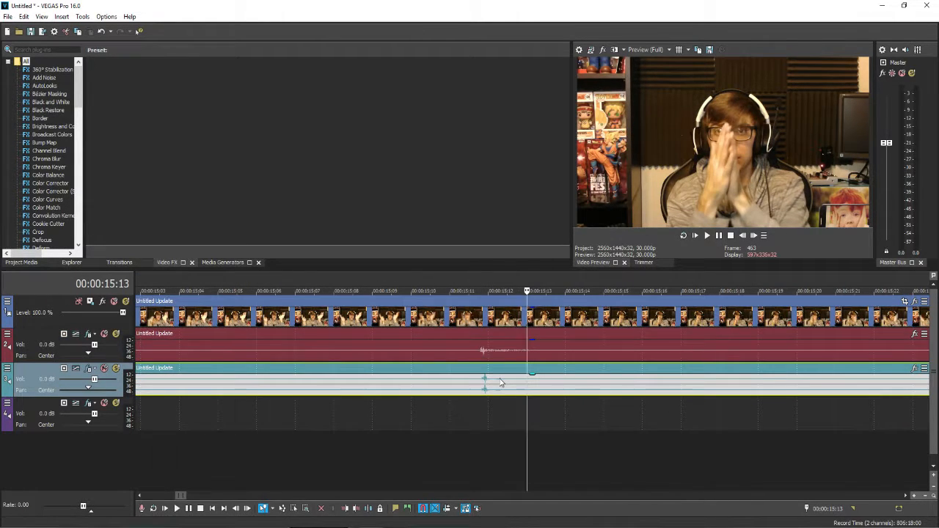
click(496, 358)
scroll(602, 396, up, 3)
click(471, 384)
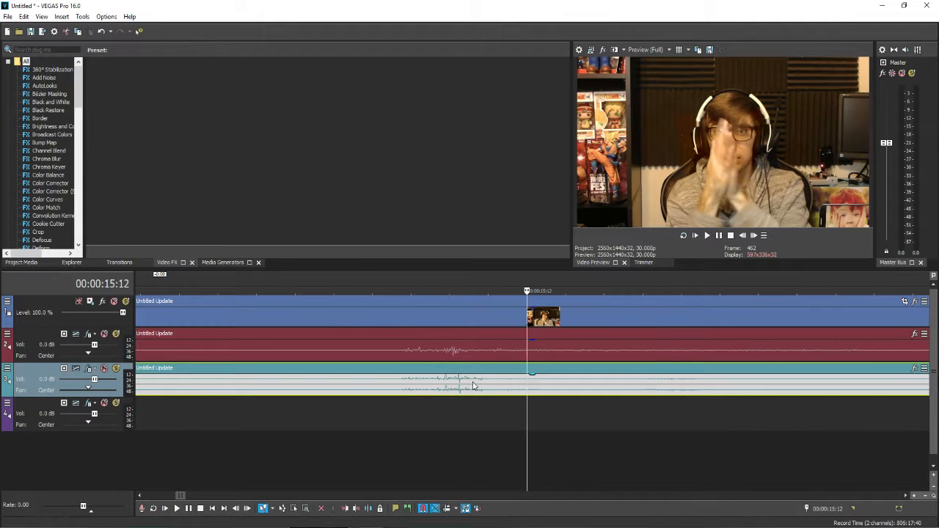
scroll(381, 422, down, 6)
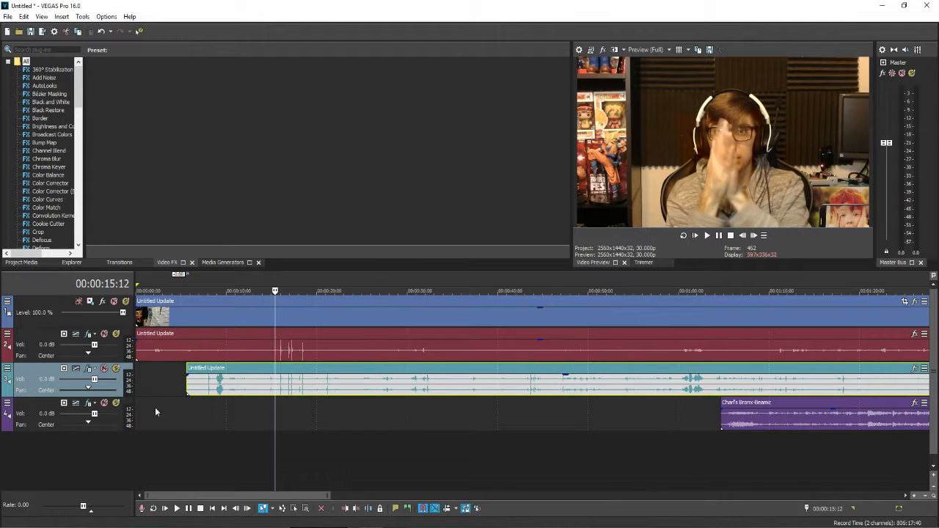
Play back the claps to check the sync and lower the camera audio clip's gain on track 2 to silence
click(694, 235)
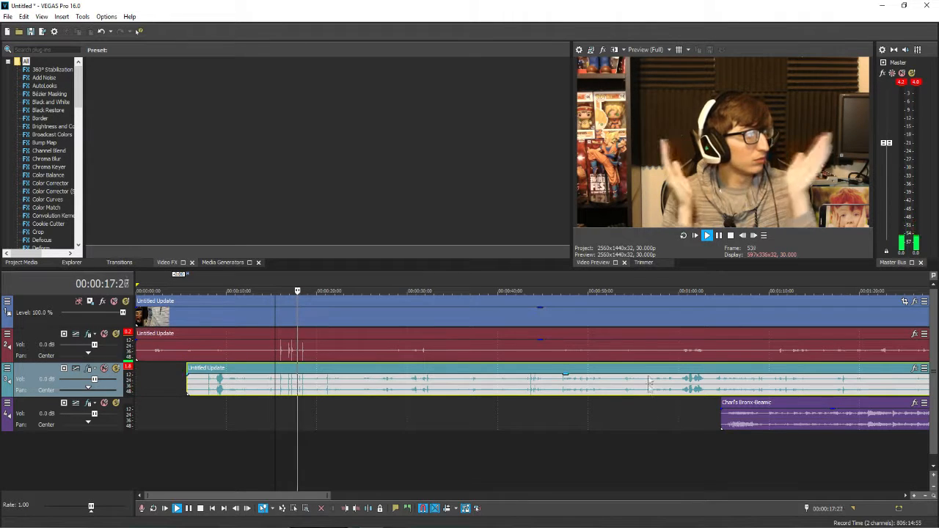
click(631, 344)
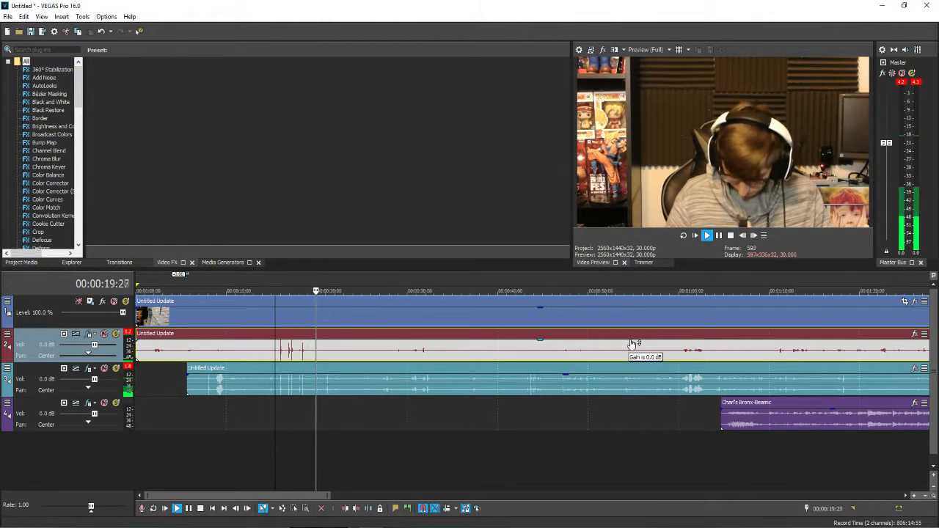
drag(618, 339, 621, 383)
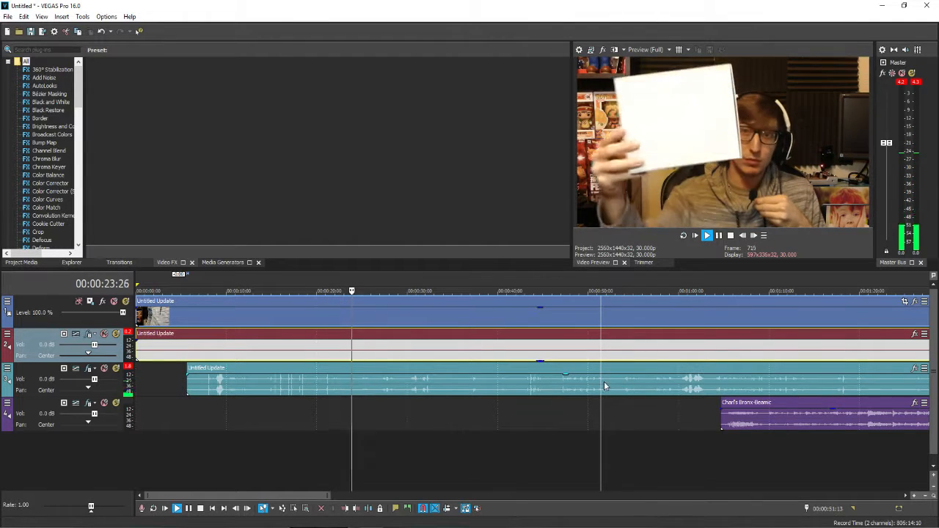
click(719, 236)
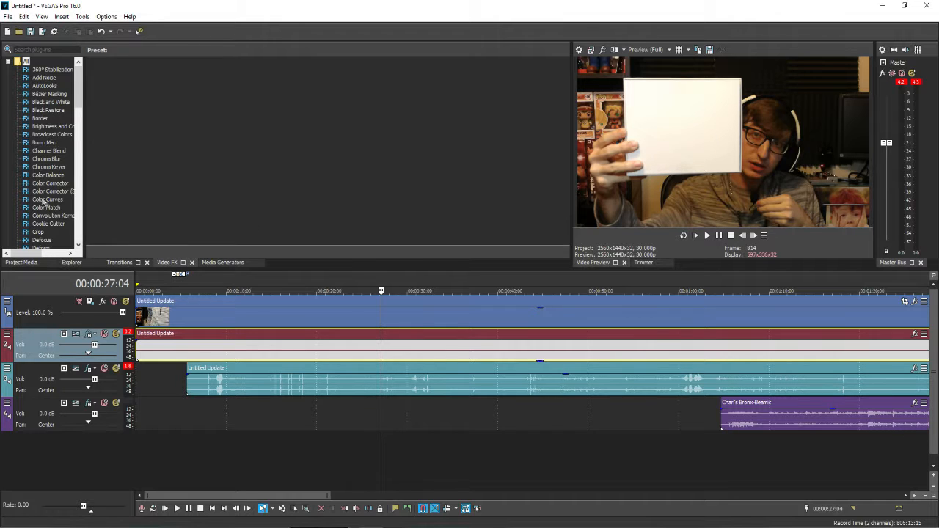
Try the White Balance effect on the video clip, sampling the white sheet, with correction at 0.224 and brightness at 1.212
scroll(40, 209, down, 20)
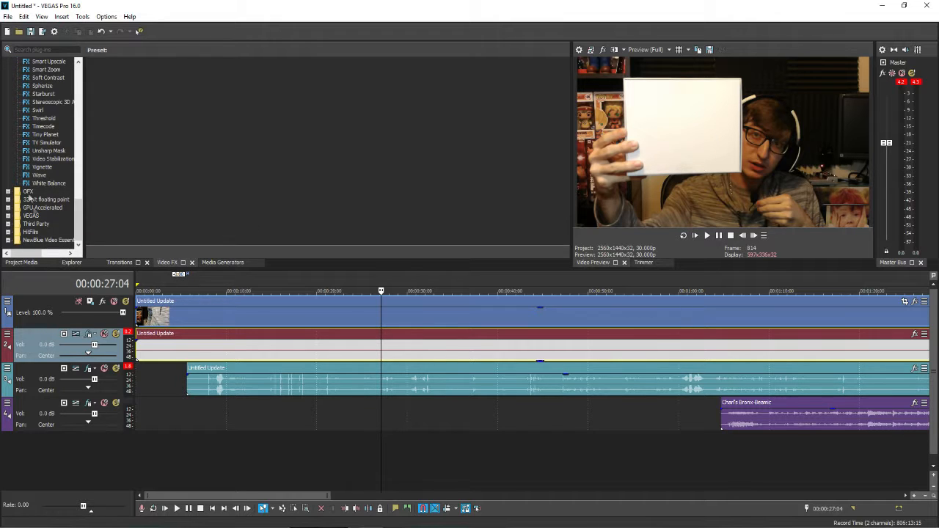
click(48, 183)
drag(125, 87, 206, 152)
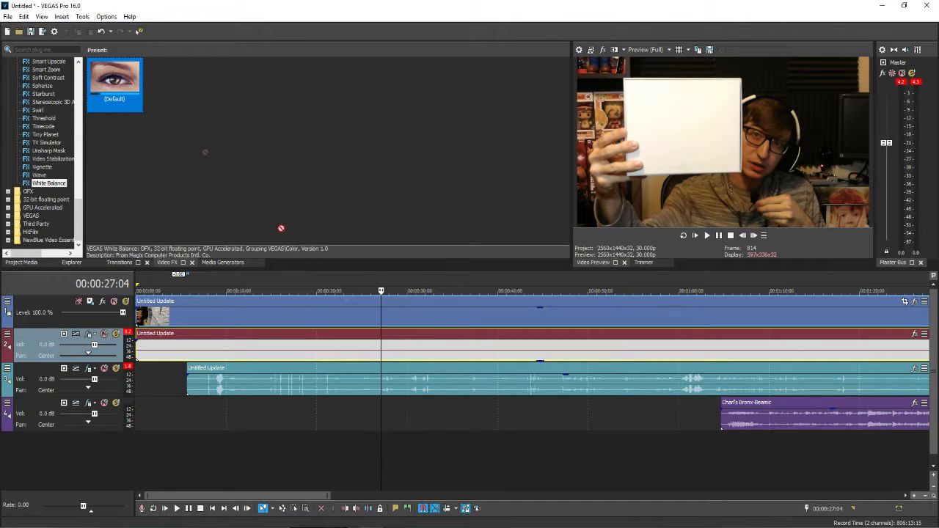
drag(397, 315, 398, 315)
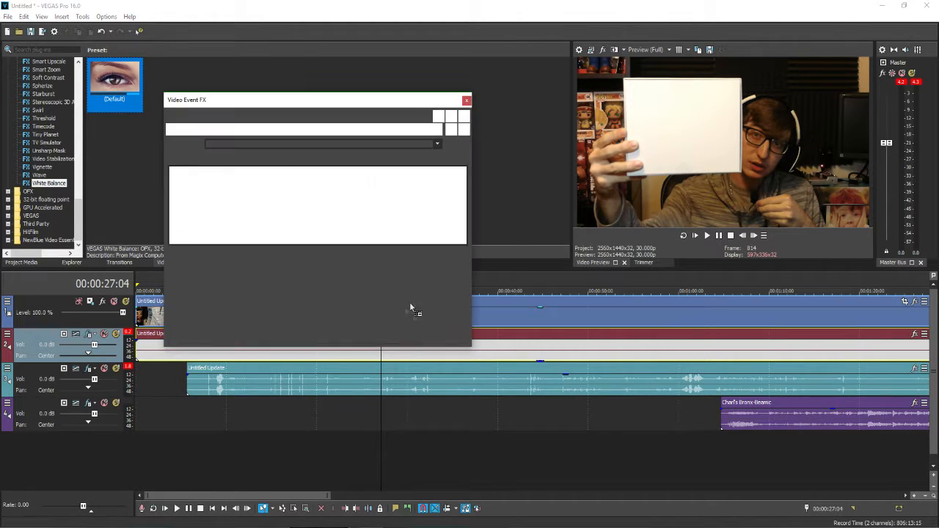
click(302, 176)
click(705, 121)
mouse_move(265, 209)
mouse_down()
mouse_move(276, 212)
mouse_move(259, 195)
mouse_up()
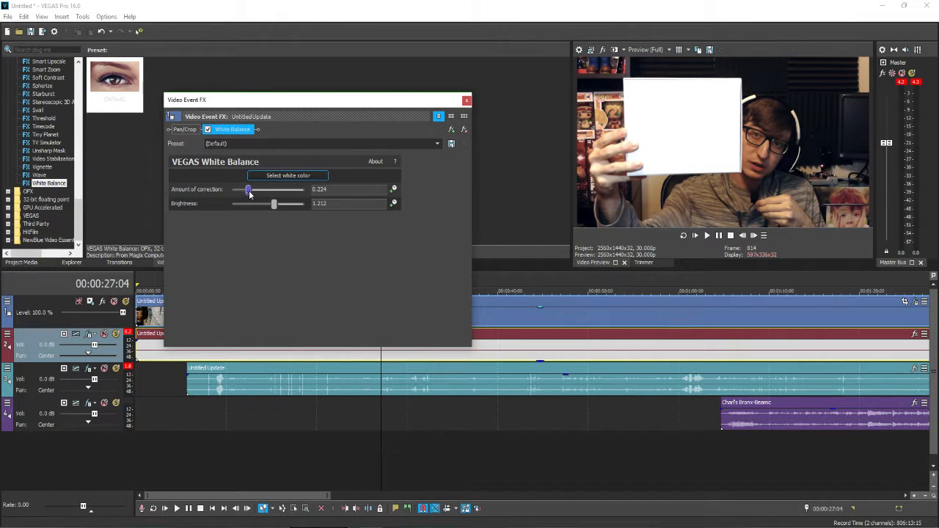
click(465, 100)
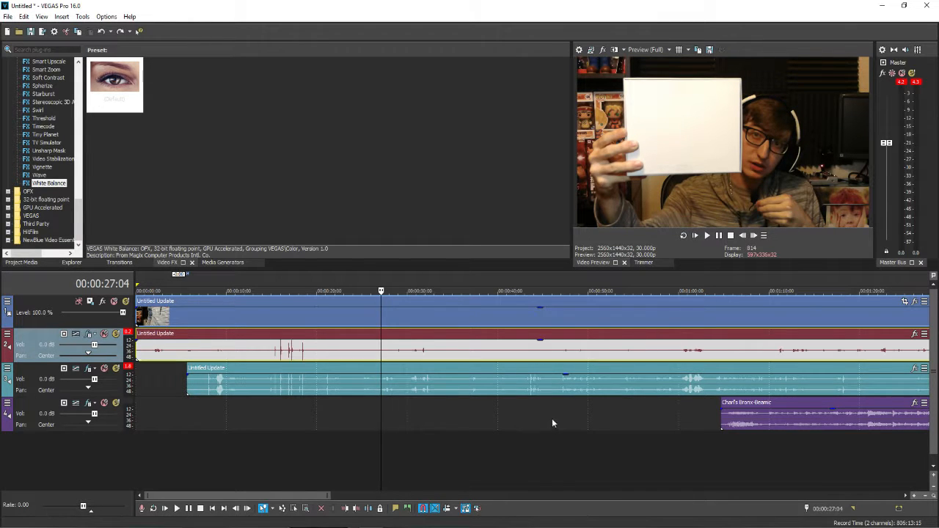
Silence the camera audio clip on track 2 by lowering its gain fully
click(319, 350)
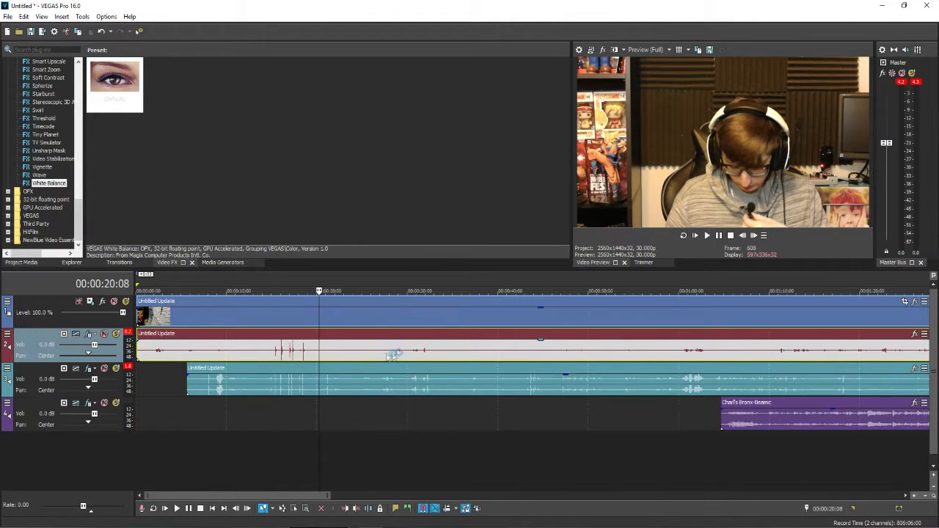
scroll(352, 356, down, 5)
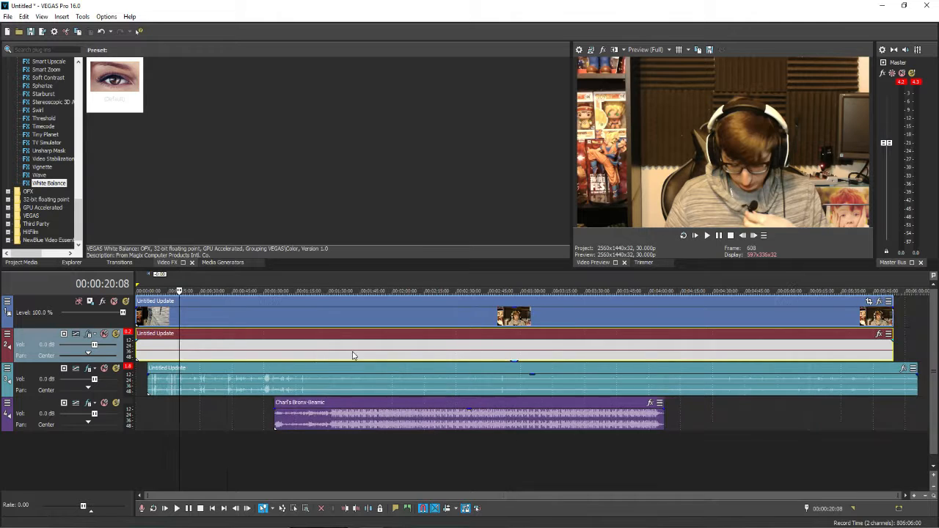
Remove the camera audio clip on track 2 from its group and delete both the clip and its track
right_click(473, 353)
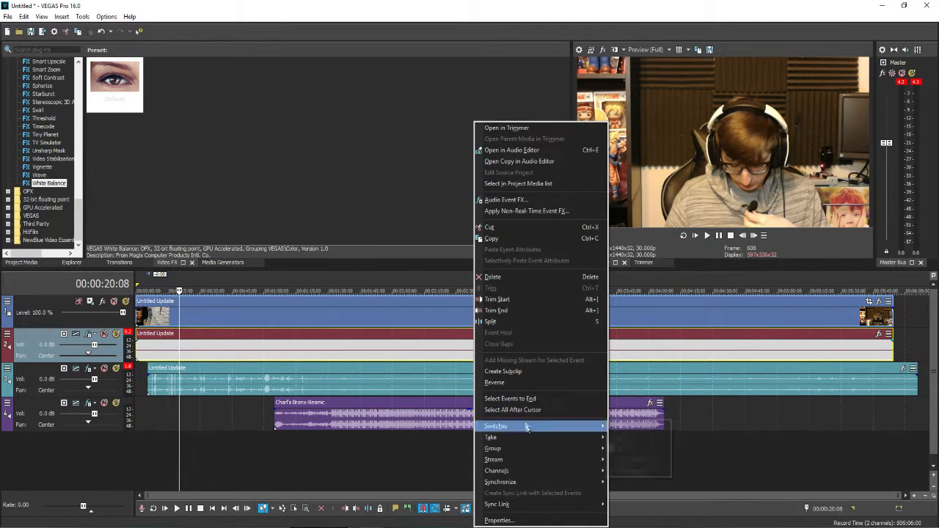
mouse_move(572, 448)
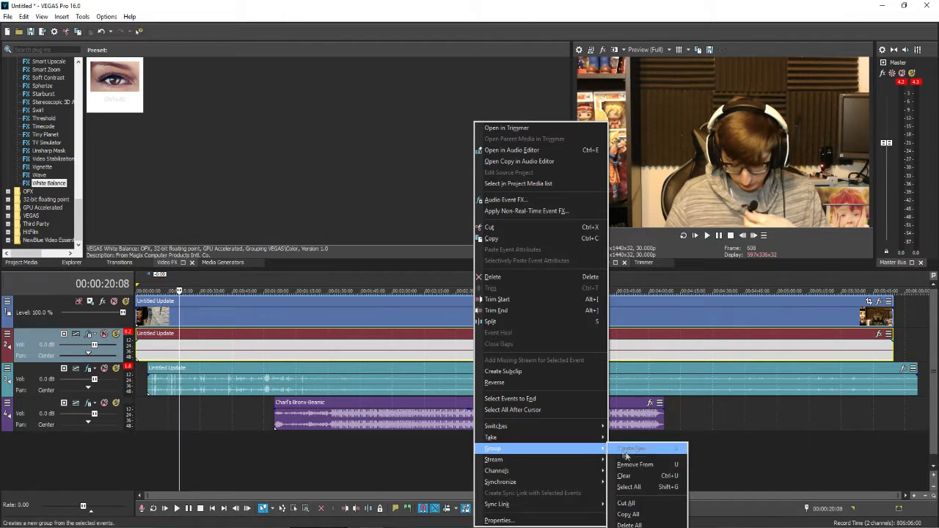
click(677, 469)
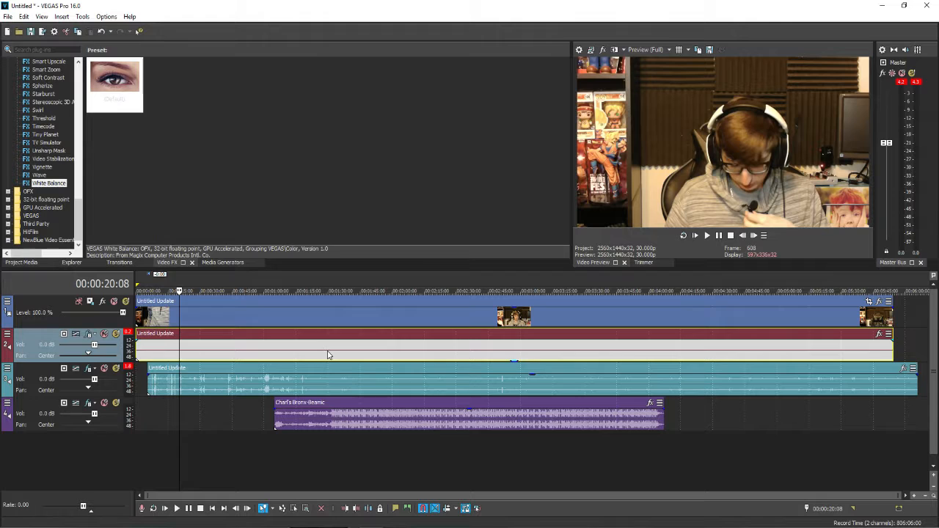
key(Delete)
click(35, 343)
key(Delete)
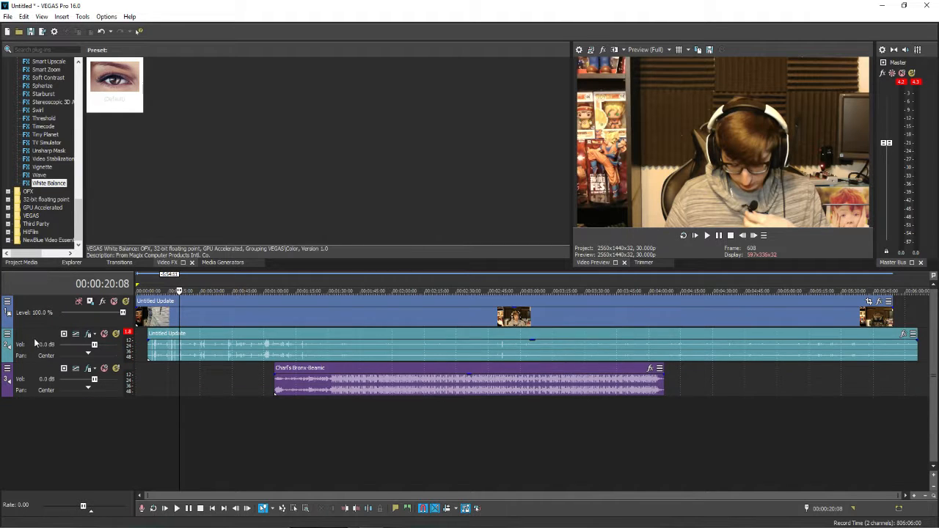
Trim the video clip's start to match the separate audio recording's start and group the two clips
drag(135, 312, 147, 313)
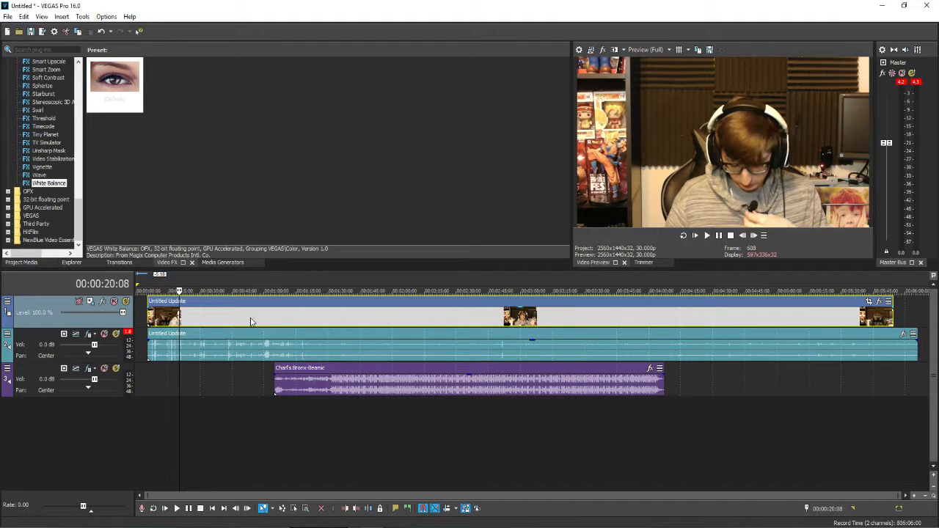
click(278, 354)
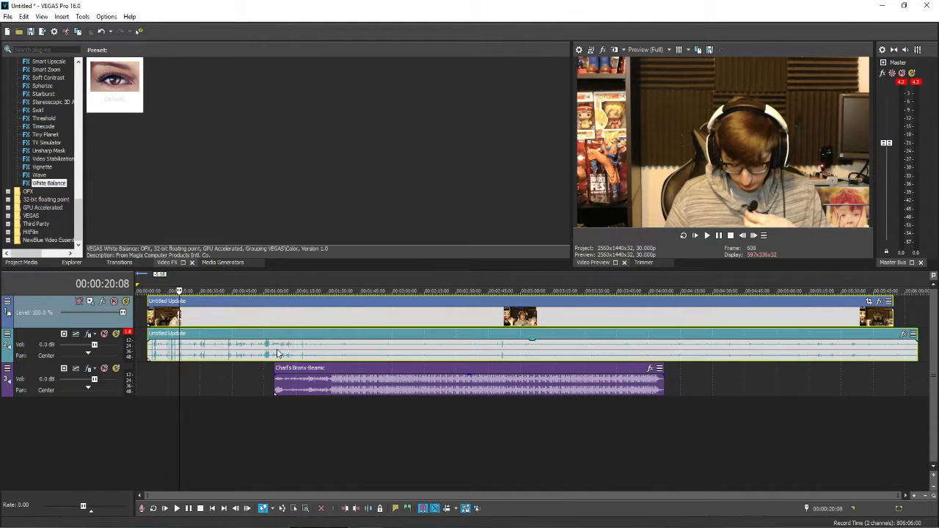
click(319, 318)
click(318, 315)
right_click(273, 321)
mouse_move(389, 462)
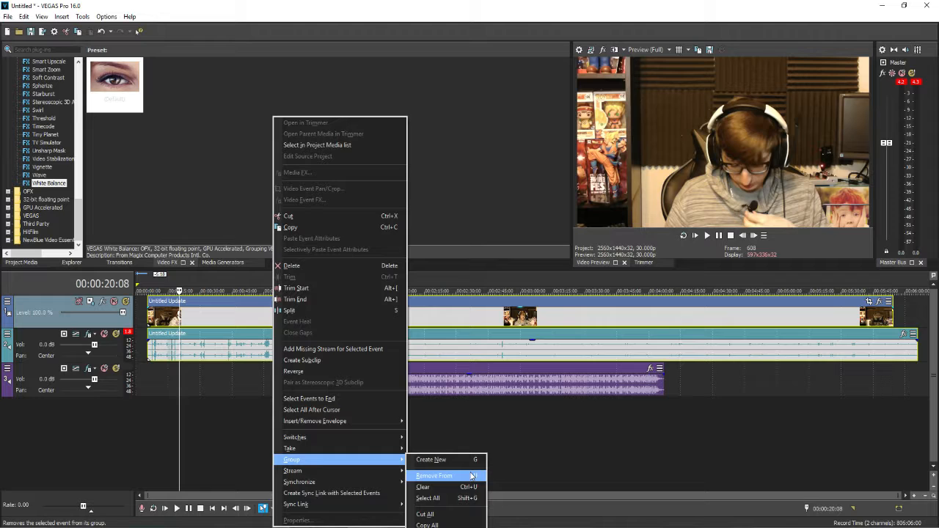
click(473, 460)
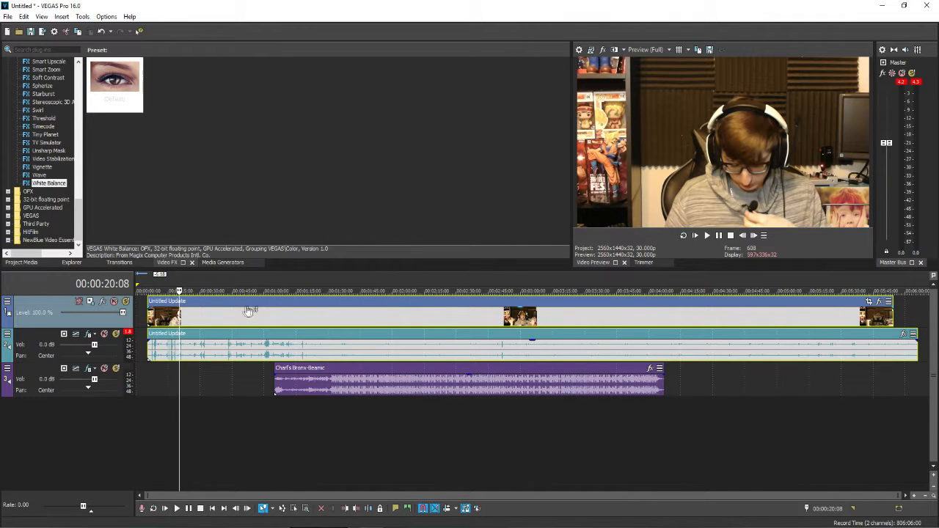
Move the grouped clips to the timeline start, trim about 59 seconds off their beginning and close the gap
drag(244, 316, 203, 317)
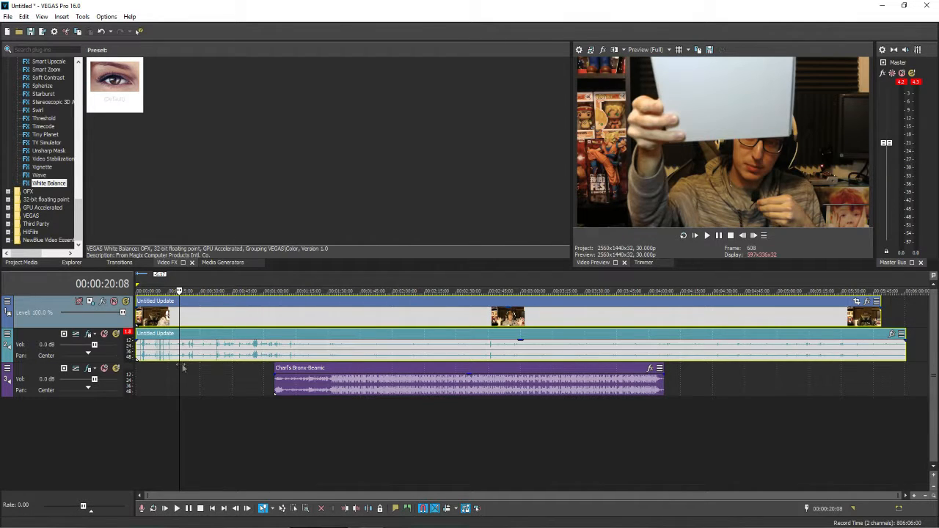
click(707, 236)
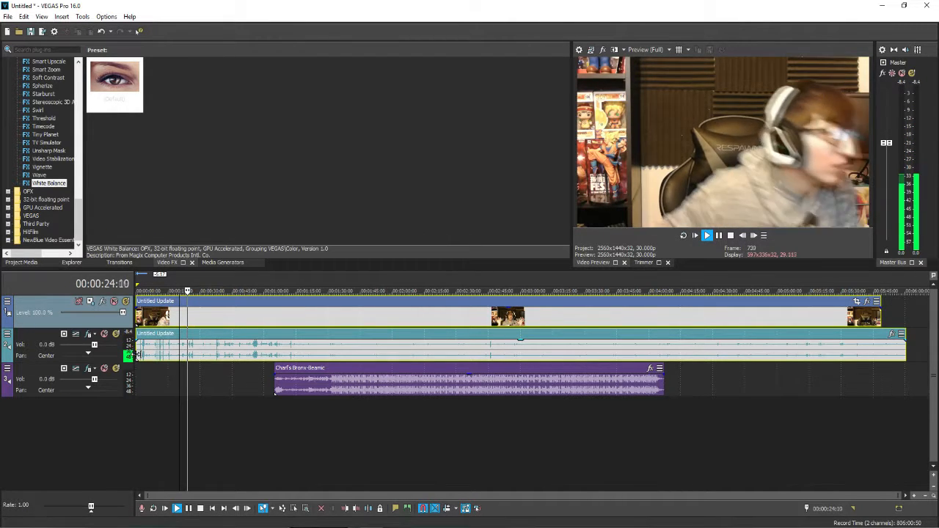
drag(137, 357, 263, 359)
drag(320, 347, 192, 352)
Play back the trimmed opening, shift the grouped clips about 9 seconds later and extend their start back to the timeline start
click(160, 371)
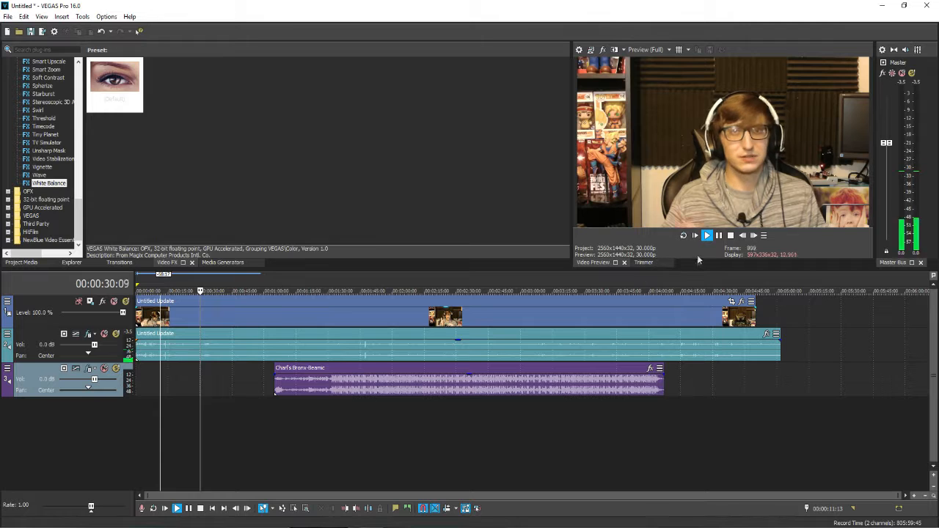
click(707, 236)
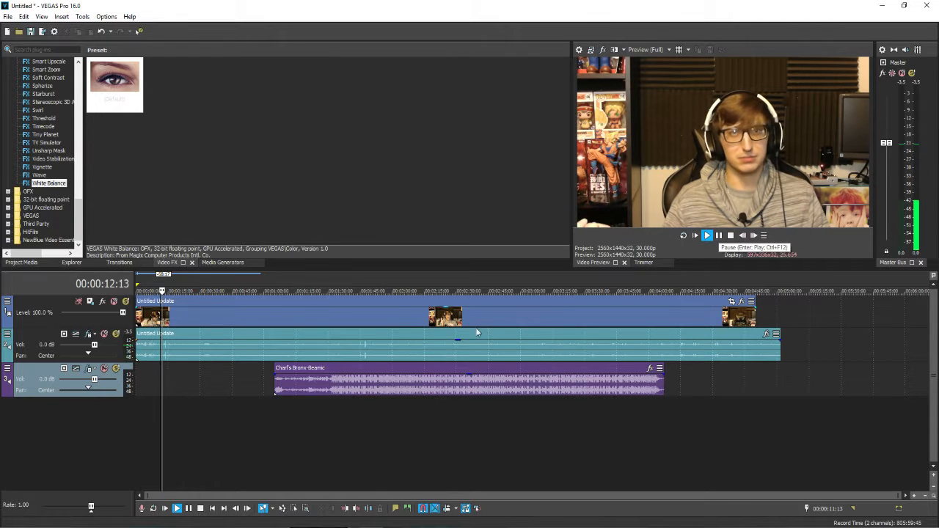
click(144, 356)
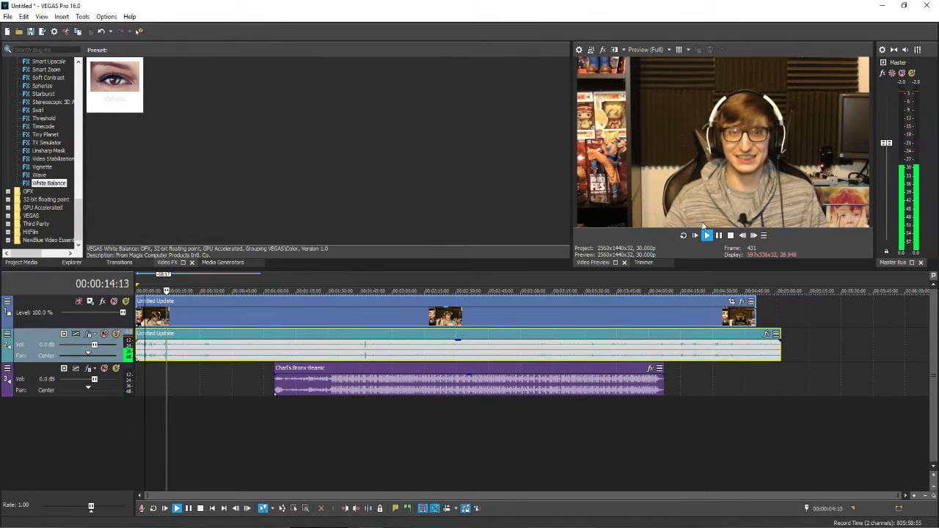
click(707, 236)
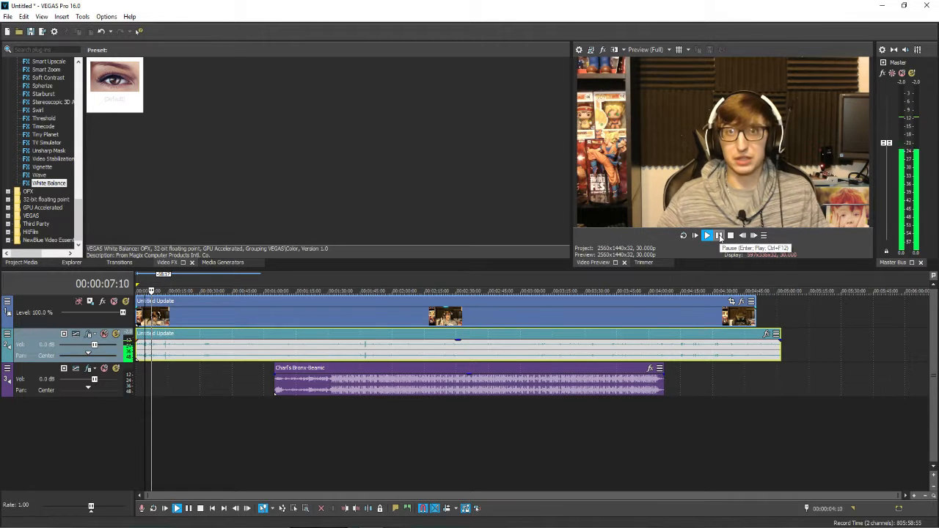
key(space)
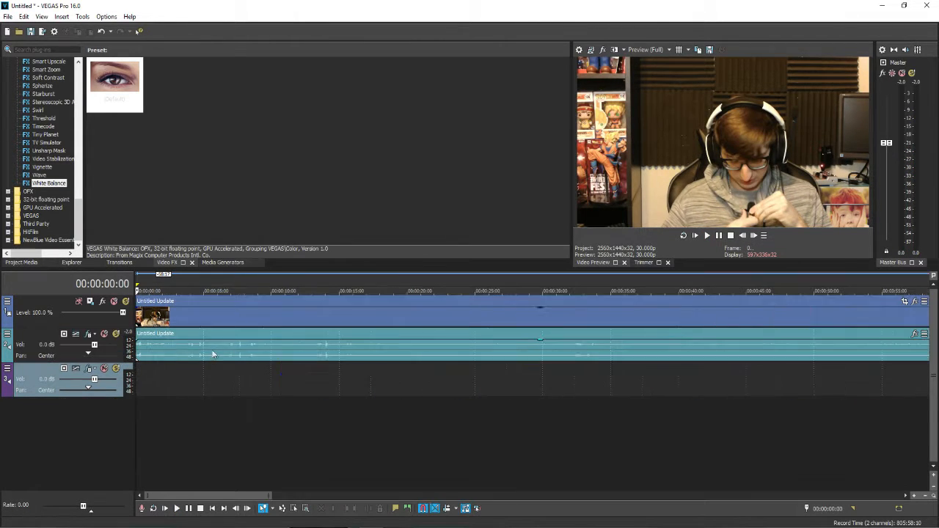
click(707, 236)
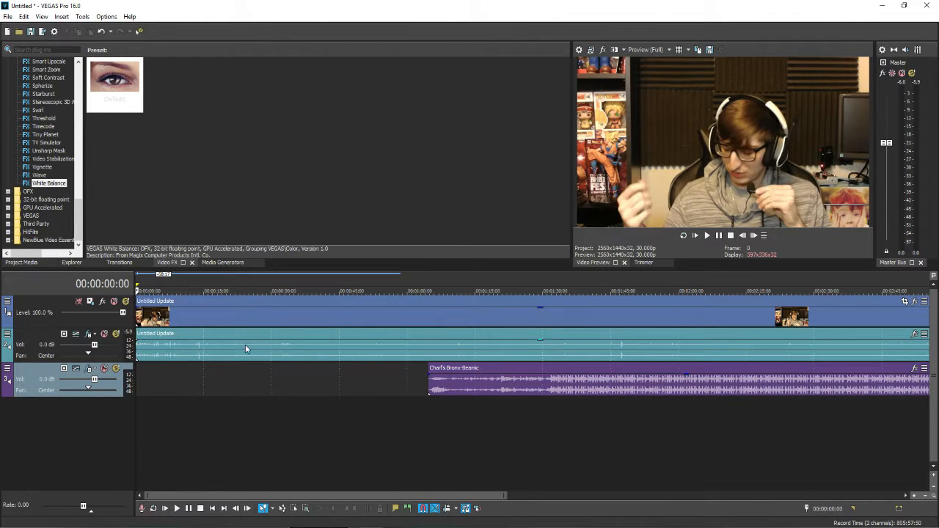
drag(246, 346, 285, 346)
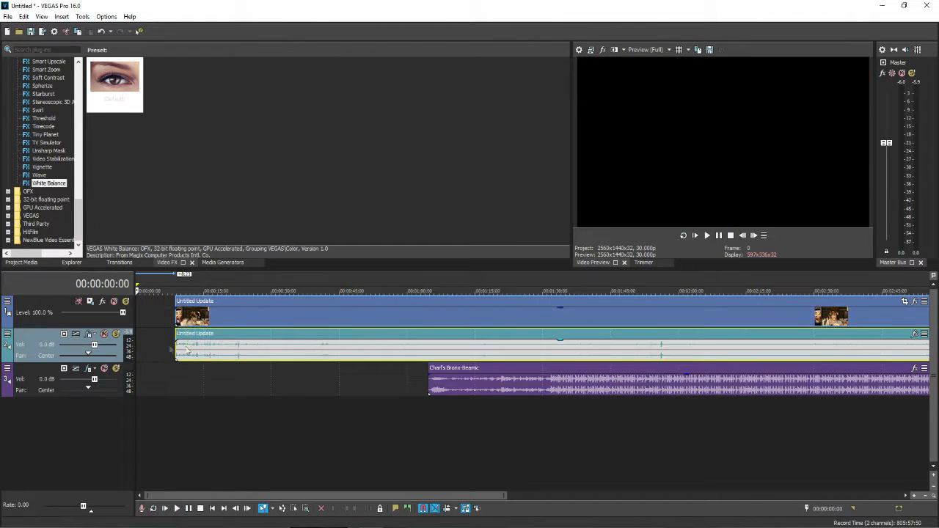
drag(176, 343, 121, 342)
Play back the opening, trim about 4 seconds off the grouped clips' start and add fade-ins of about 4 seconds
key(space)
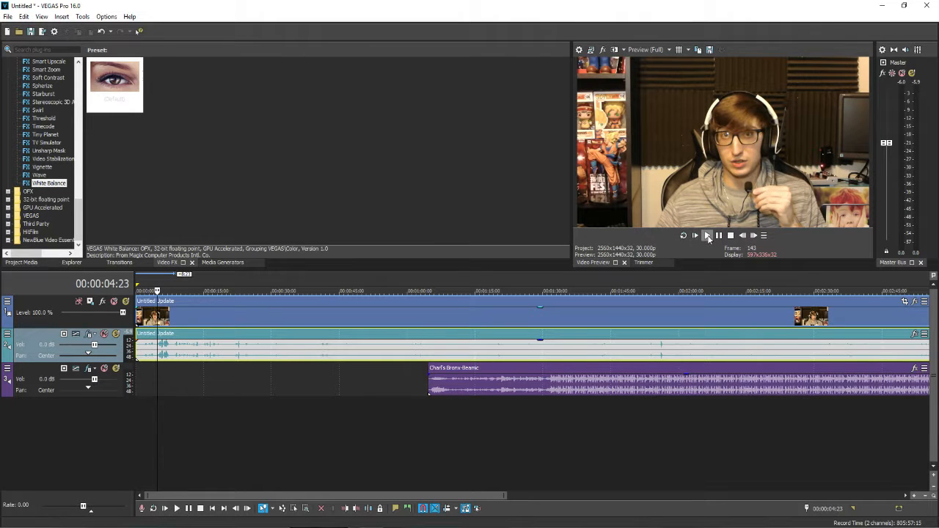
click(707, 235)
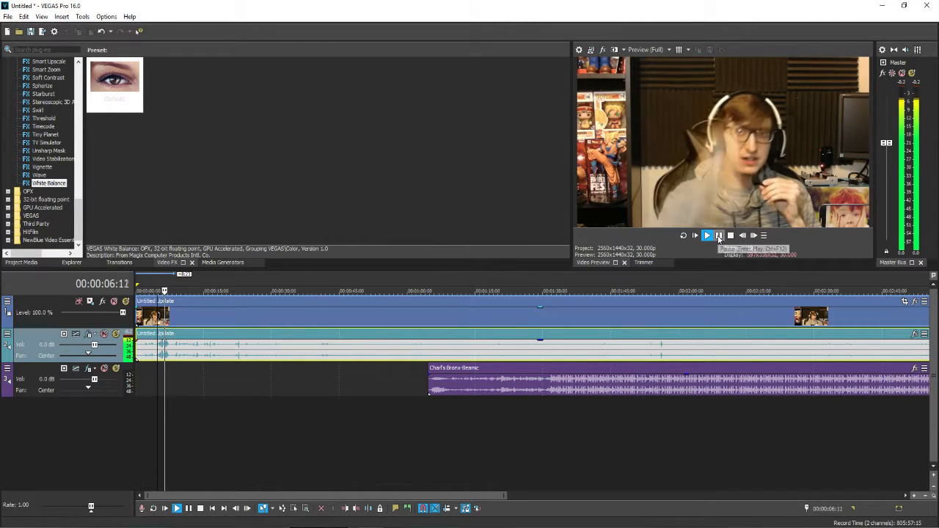
click(719, 235)
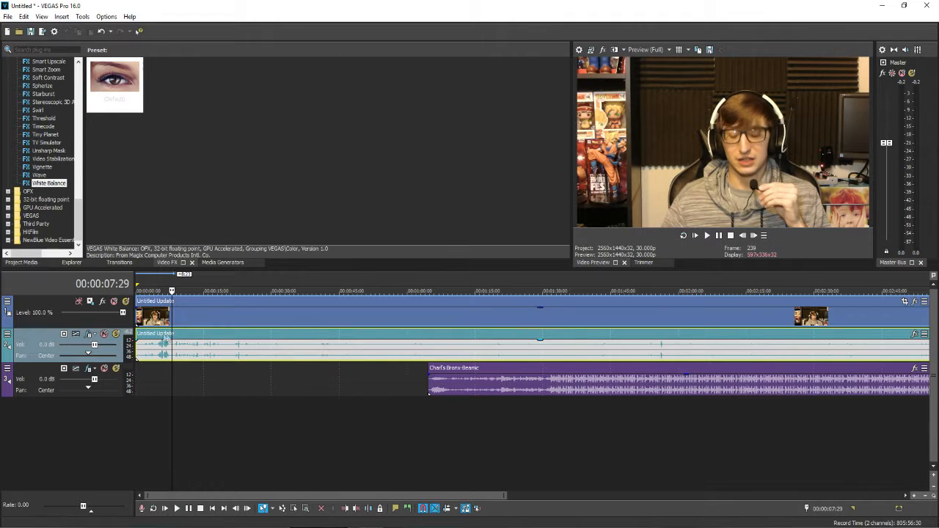
drag(137, 322, 156, 342)
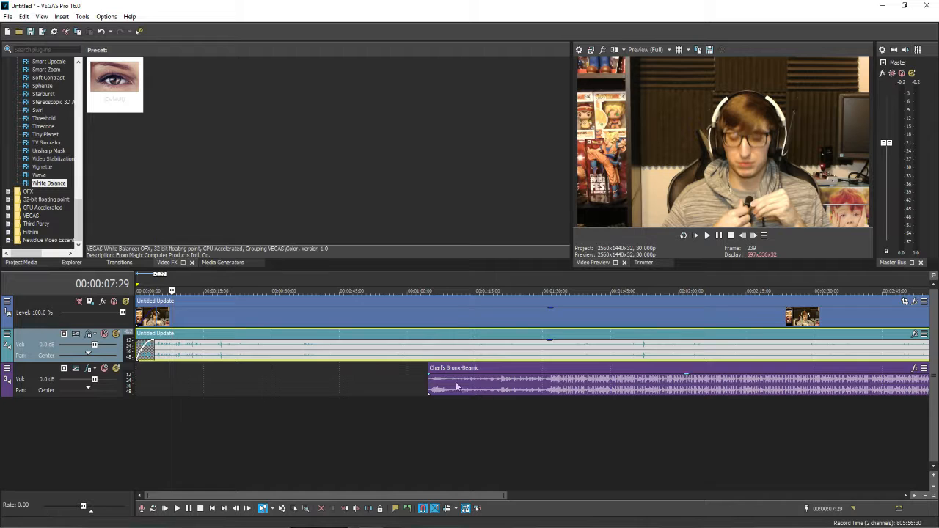
Move the music clip on track 3 to start at about 00:00:04 and add a fade-in of about 9 seconds
scroll(398, 393, down, 3)
drag(398, 394, 241, 386)
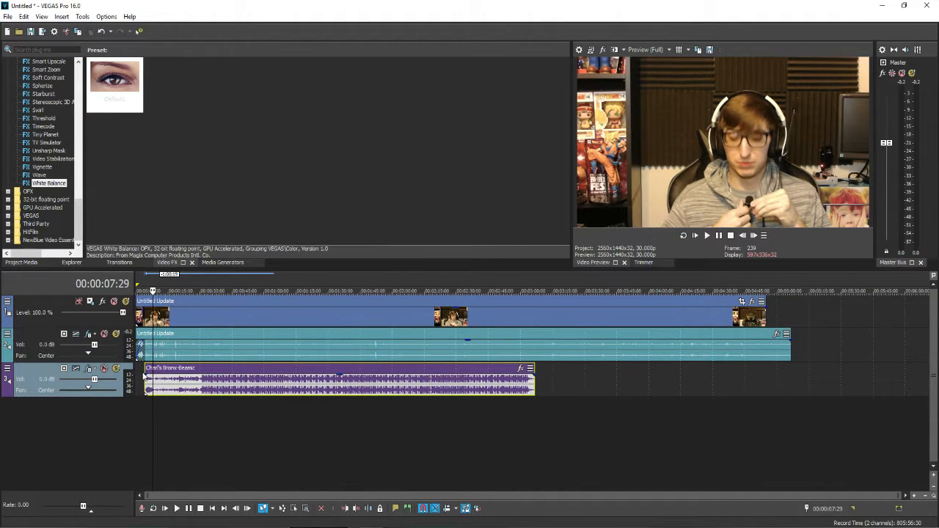
drag(145, 375, 208, 379)
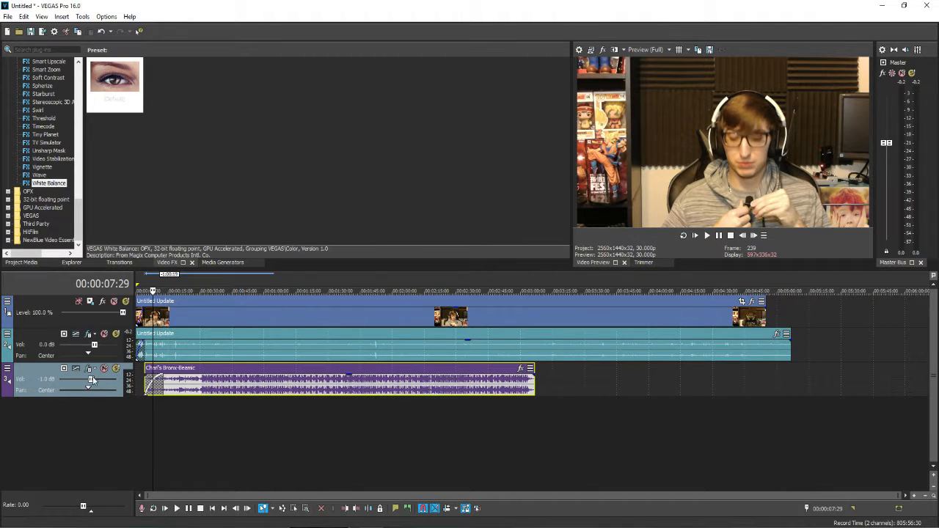
Set the music track's volume to -20.9 dB
drag(77, 380, 71, 382)
right_click(247, 348)
click(186, 393)
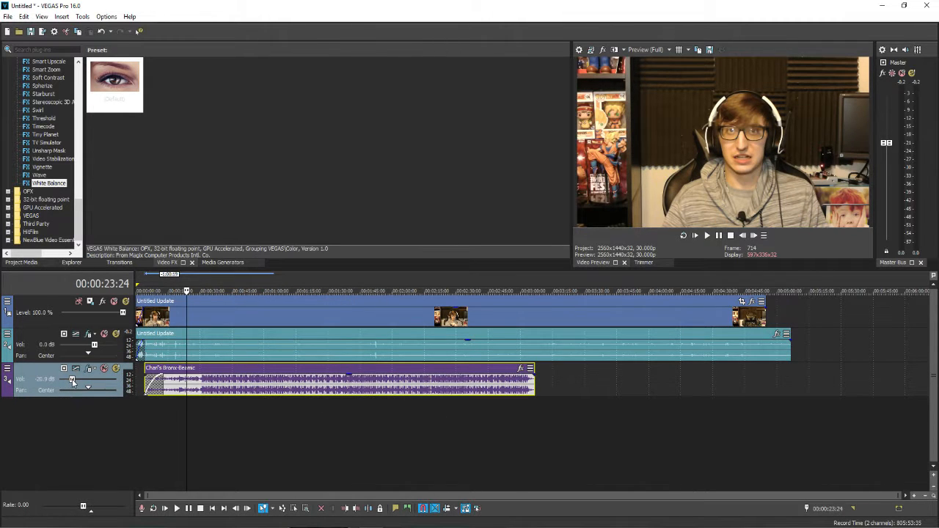
Switch on Normalize for the separate audio recording on track 2
right_click(169, 349)
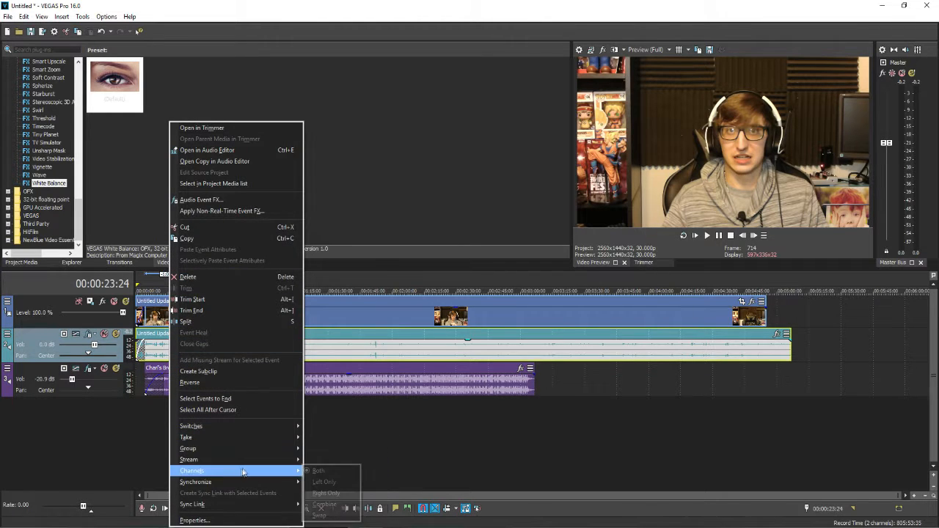
mouse_move(249, 426)
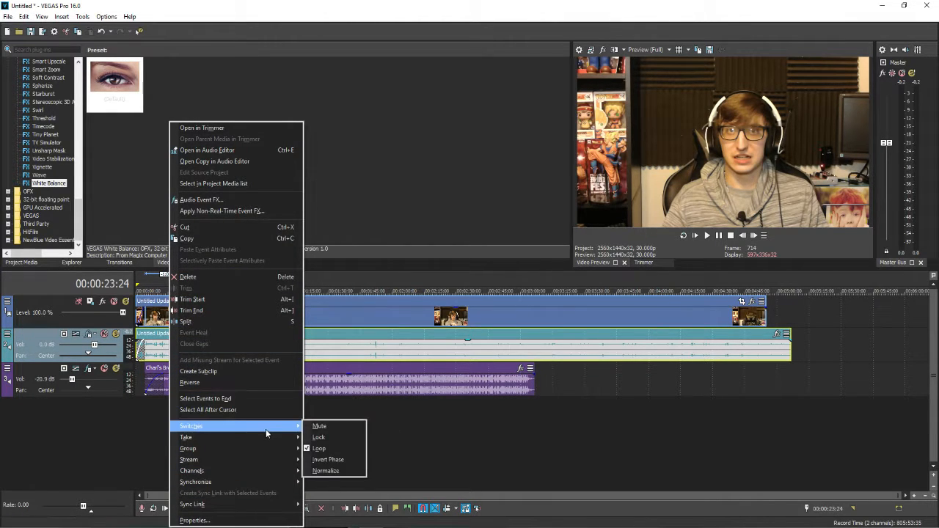
click(326, 470)
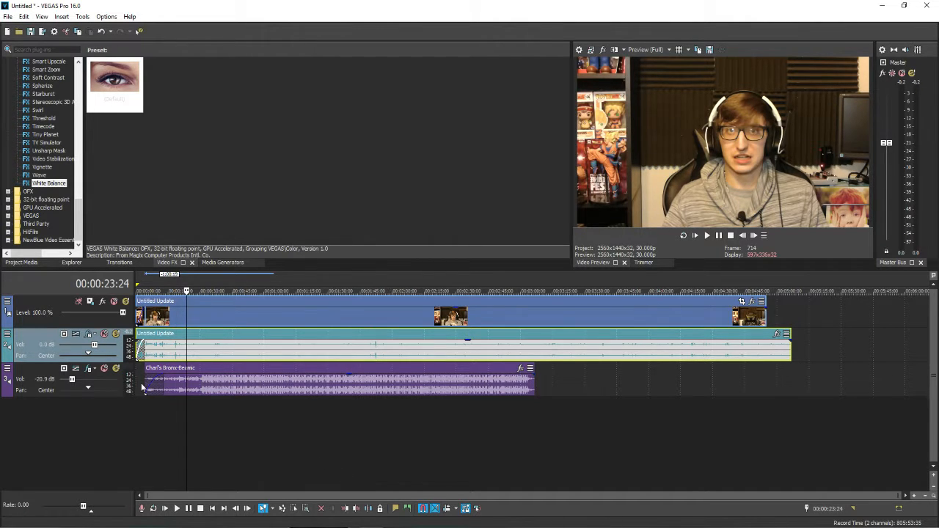
Play back from the start of the music and lower the music clip's gain on track 3
click(146, 378)
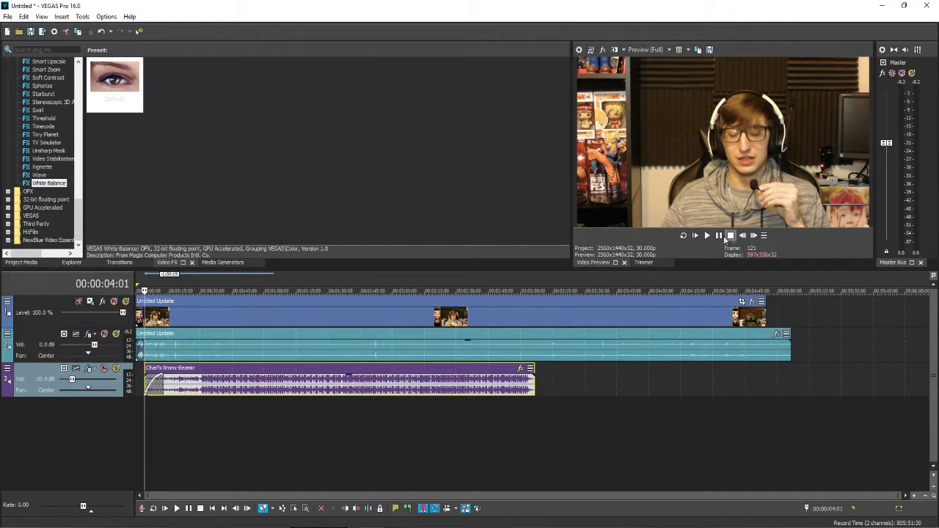
click(695, 235)
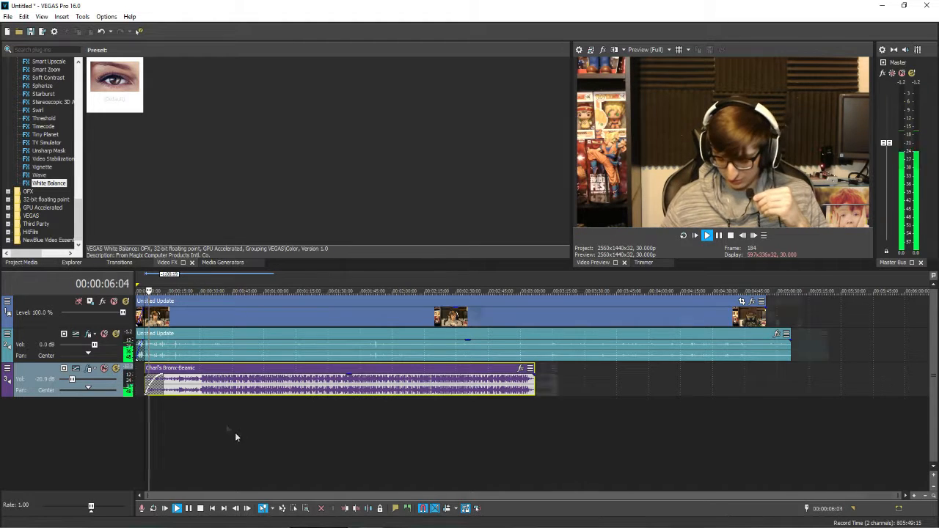
scroll(223, 411, up, 5)
scroll(213, 380, up, 3)
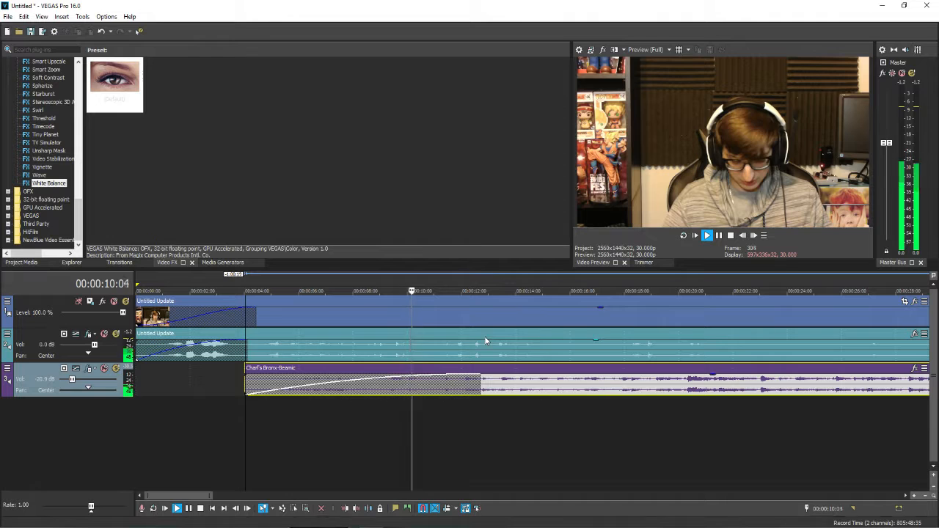
drag(525, 375, 529, 394)
Play back the opening and shift the music clip on track 3 to start at about 00:00:09
scroll(530, 393, down, 5)
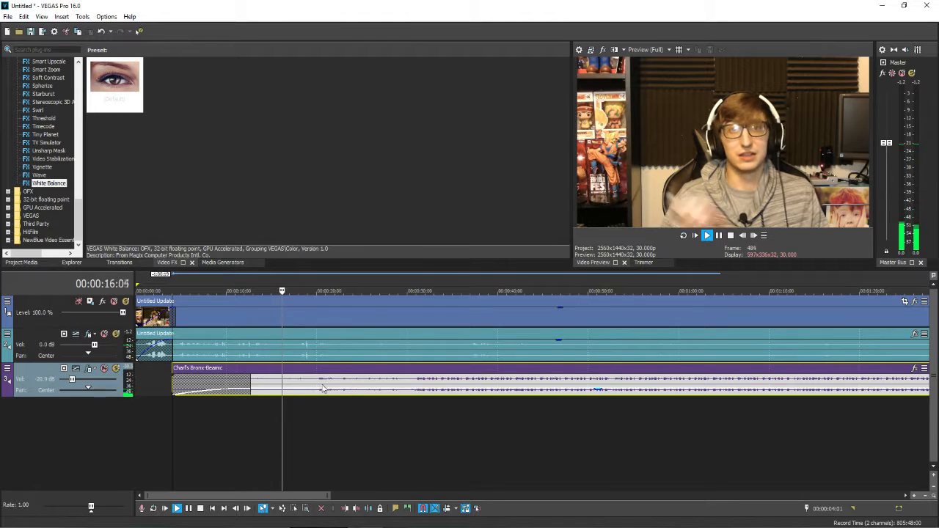
drag(329, 389, 363, 388)
click(708, 236)
click(719, 236)
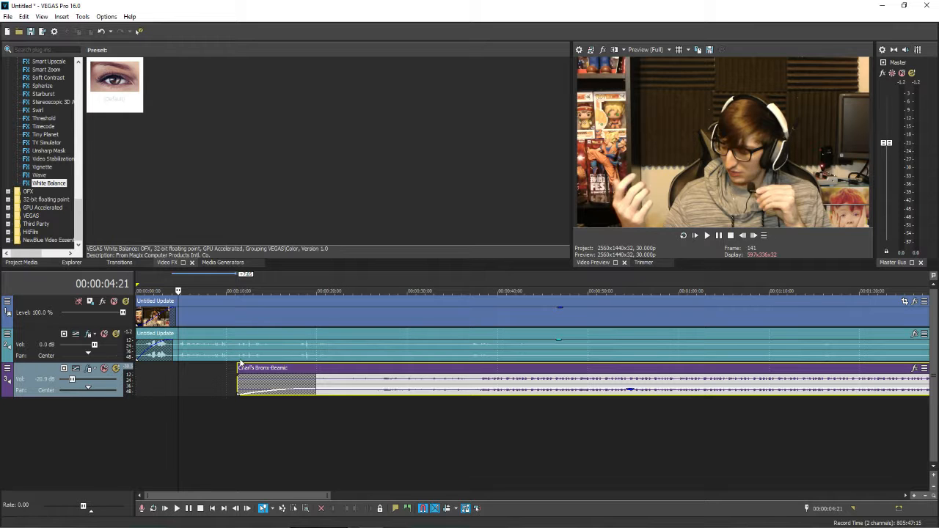
click(707, 236)
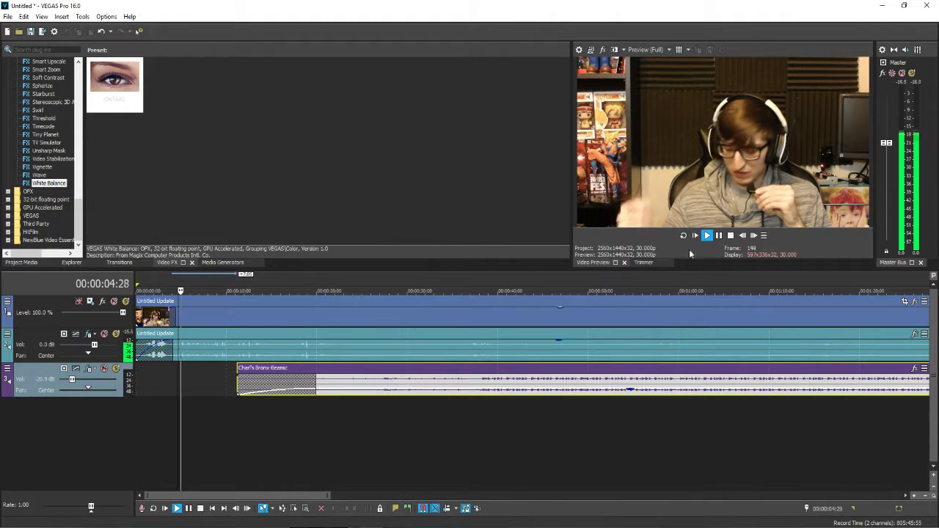
scroll(213, 365, down, 2)
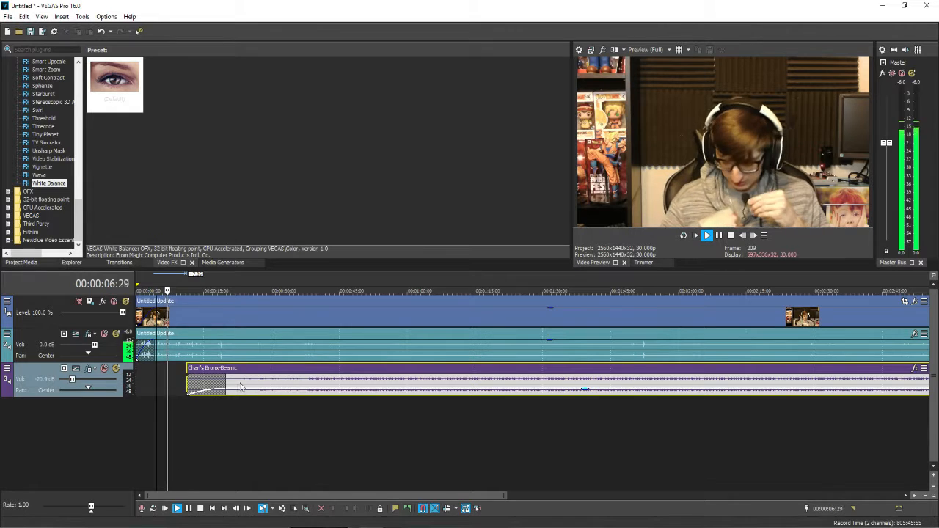
drag(245, 382, 237, 382)
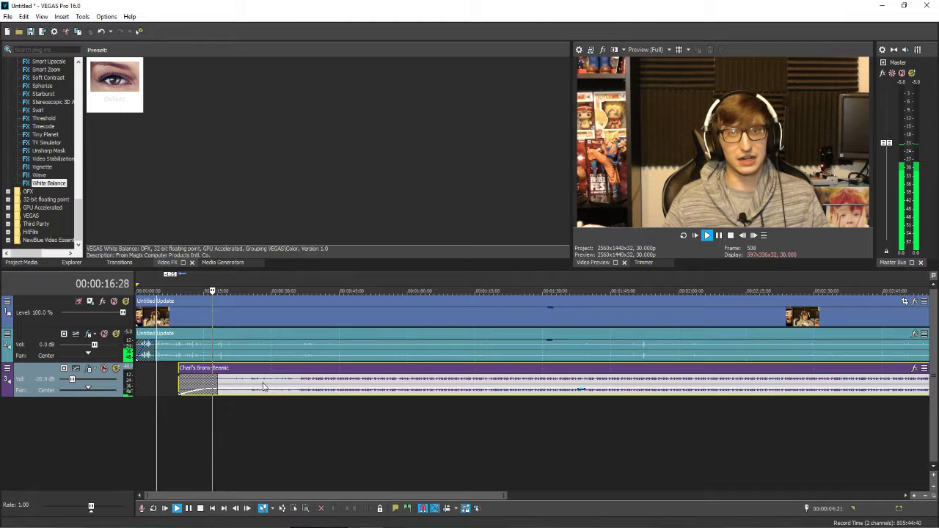
Shift the music clip on track 3 about one second earlier and play back the transition from 00:00:12:00
click(730, 235)
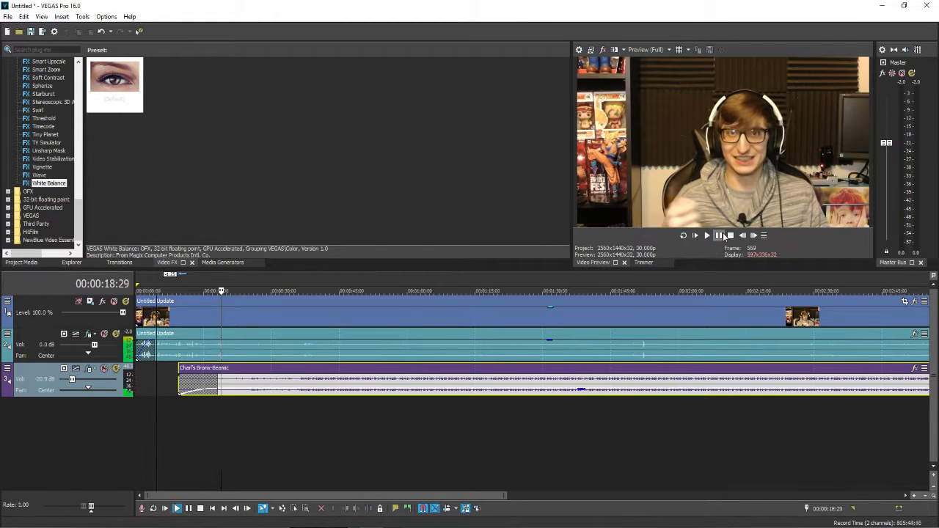
click(235, 390)
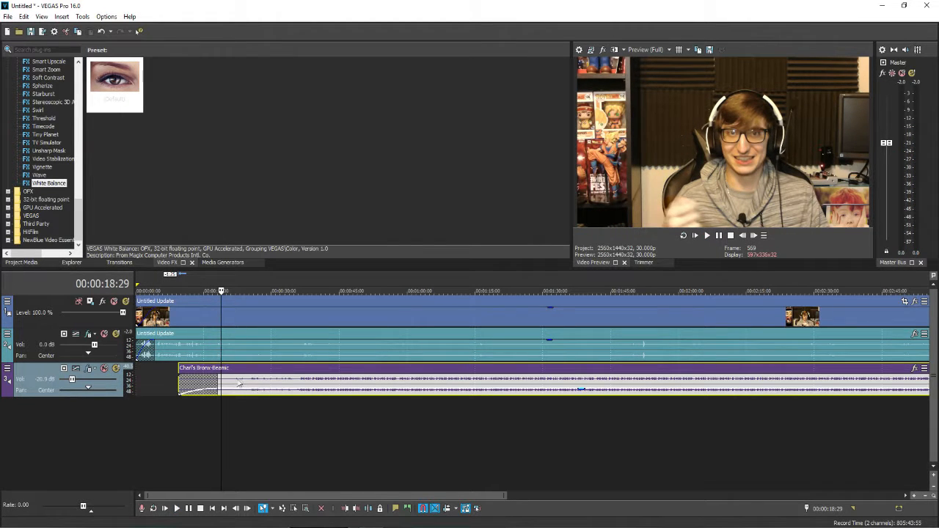
drag(237, 382, 236, 382)
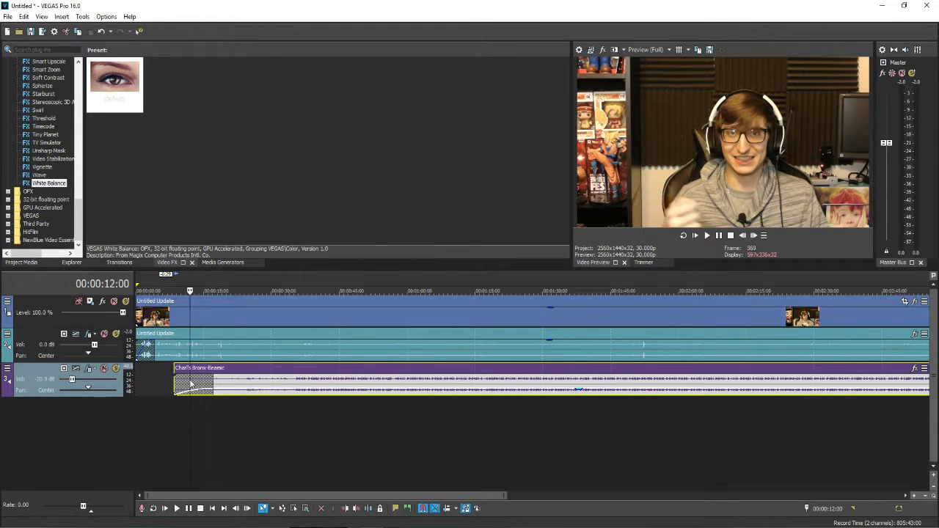
click(191, 385)
click(706, 235)
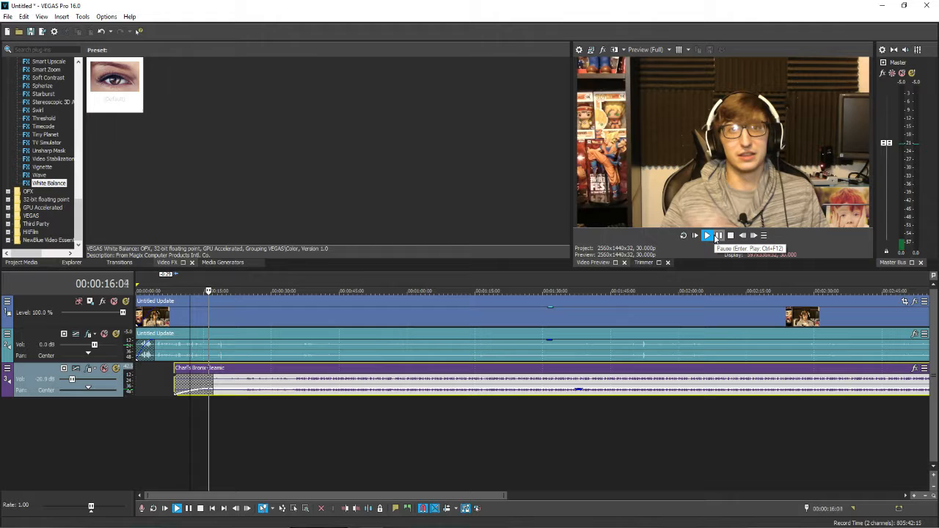
click(718, 235)
Raise the voice recording's volume on track 2 to 4.5 dB and slightly lower the music track's volume during playback
scroll(654, 406, down, 3)
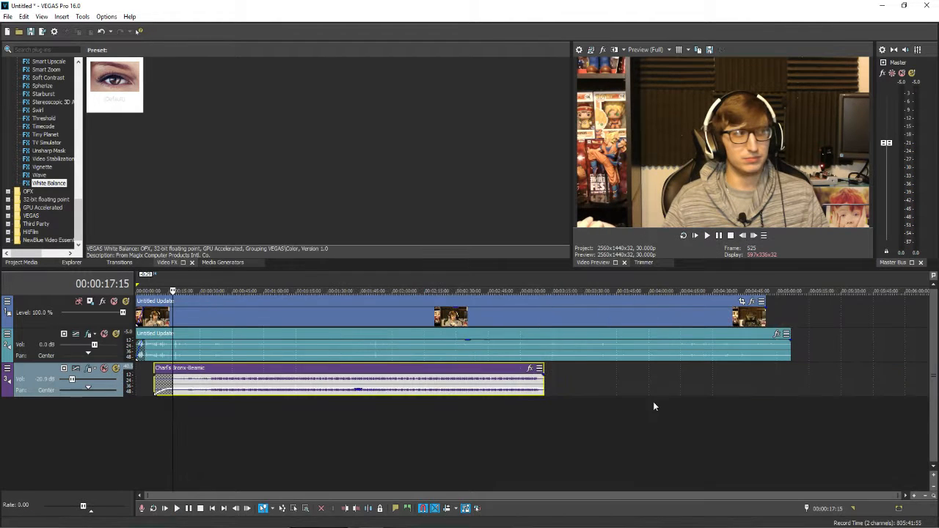
click(708, 236)
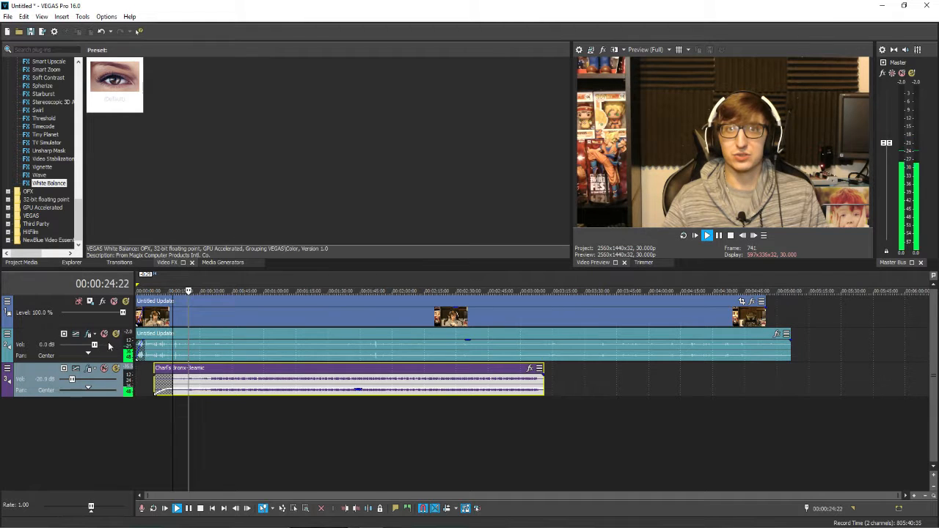
drag(94, 343, 107, 344)
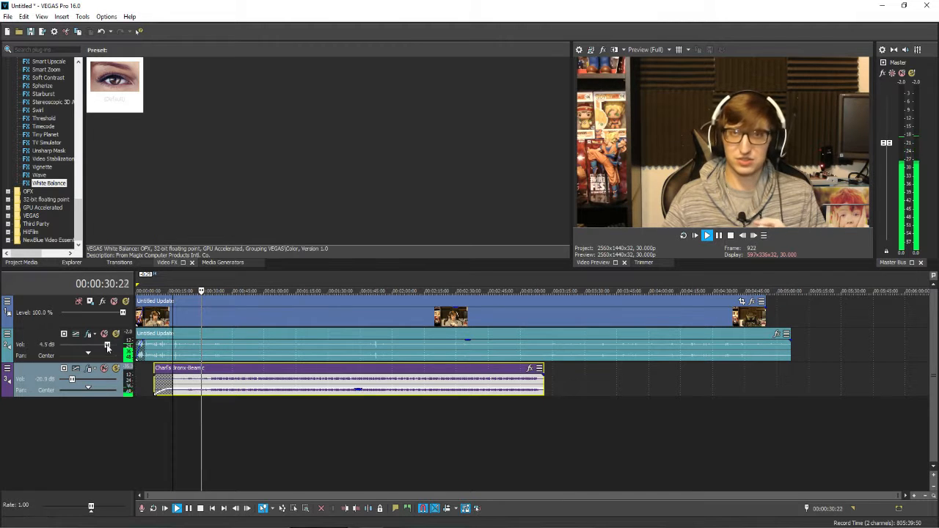
drag(72, 378, 71, 378)
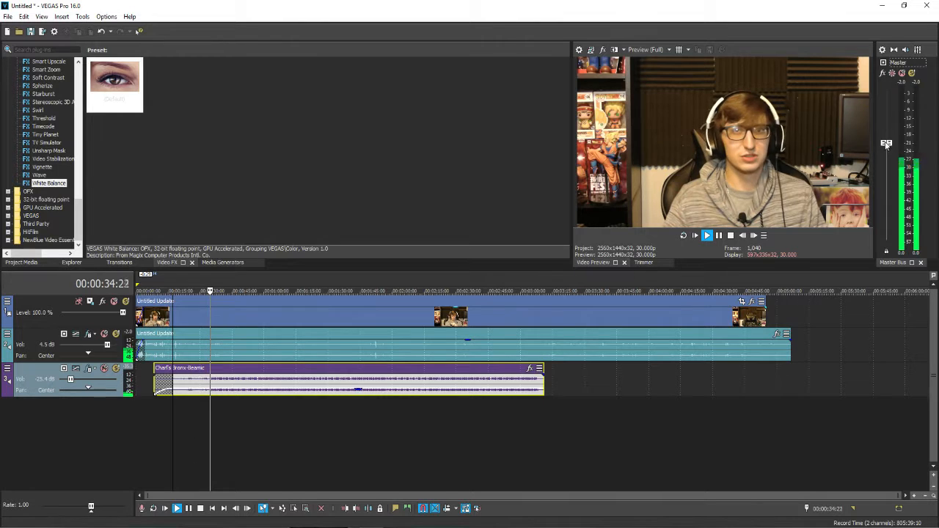
Raise the master bus output level during playback, then pause
drag(887, 142, 887, 122)
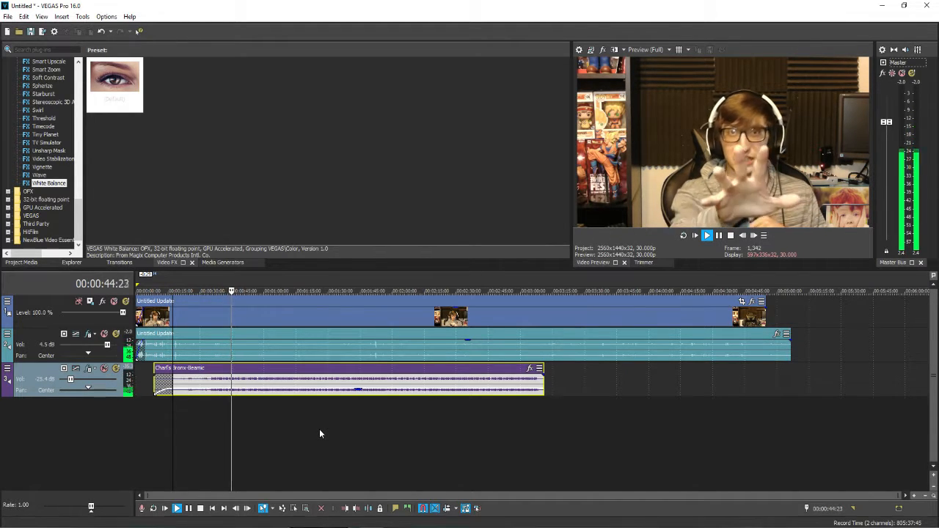
key(Return)
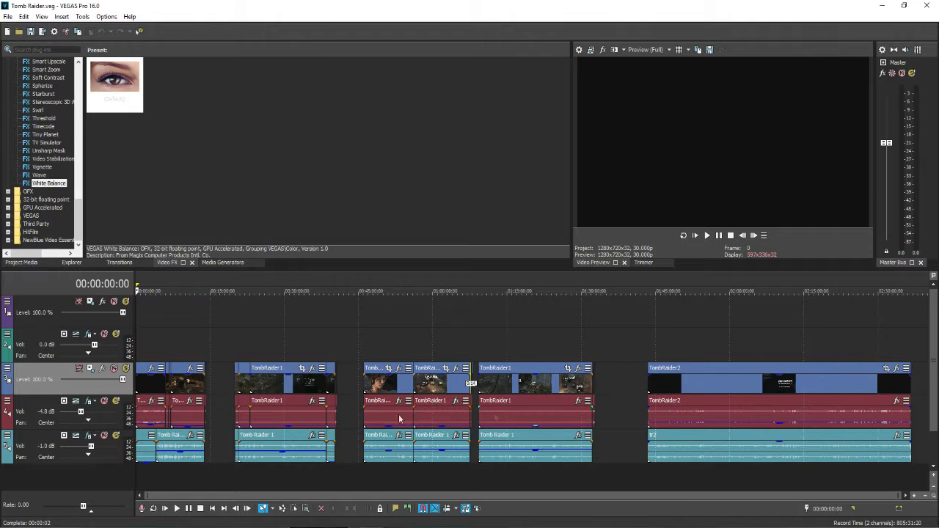
Look over the arrangement of gameplay clips and the gaps between them in the Tomb Raider project's timeline
click(482, 349)
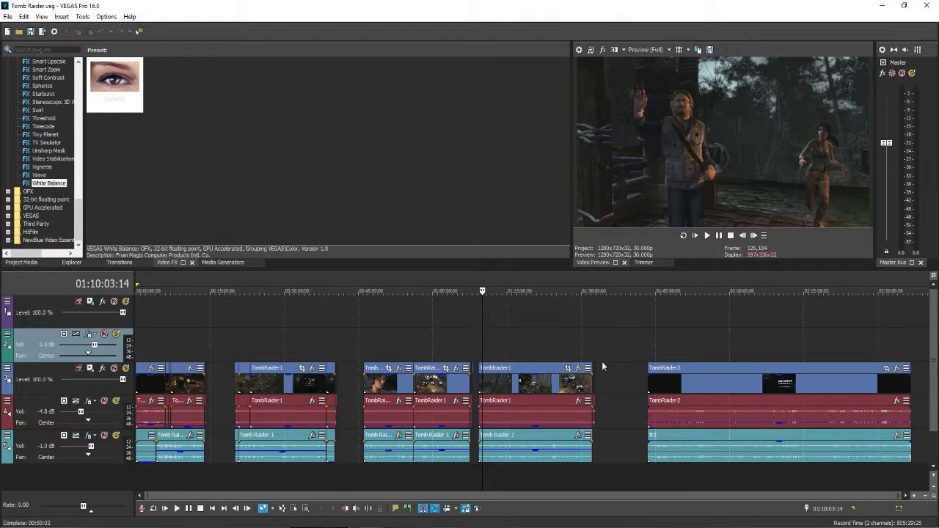
click(591, 364)
scroll(607, 383, up, 12)
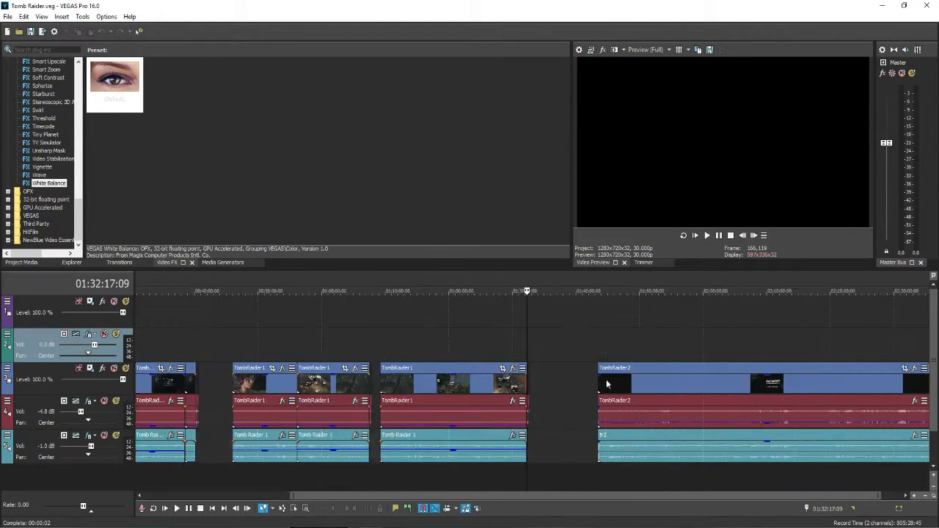
scroll(582, 408, down, 12)
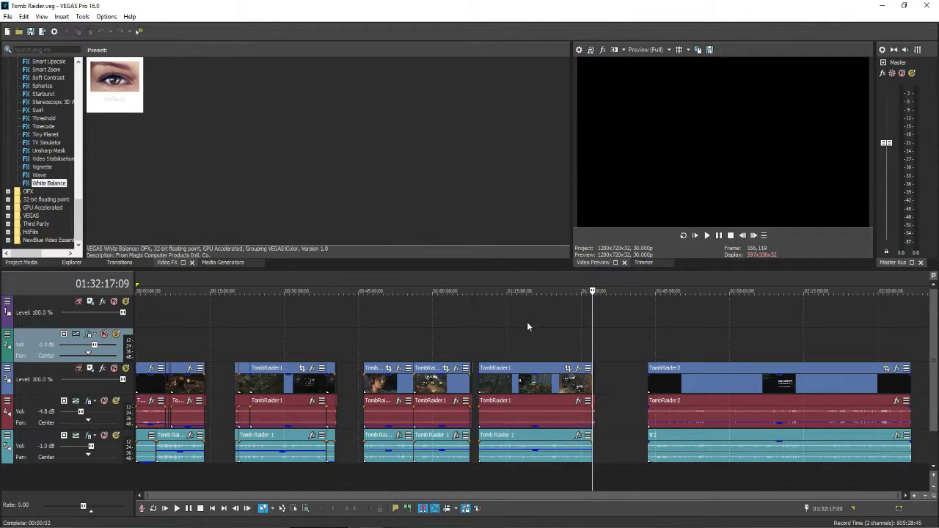
click(18, 32)
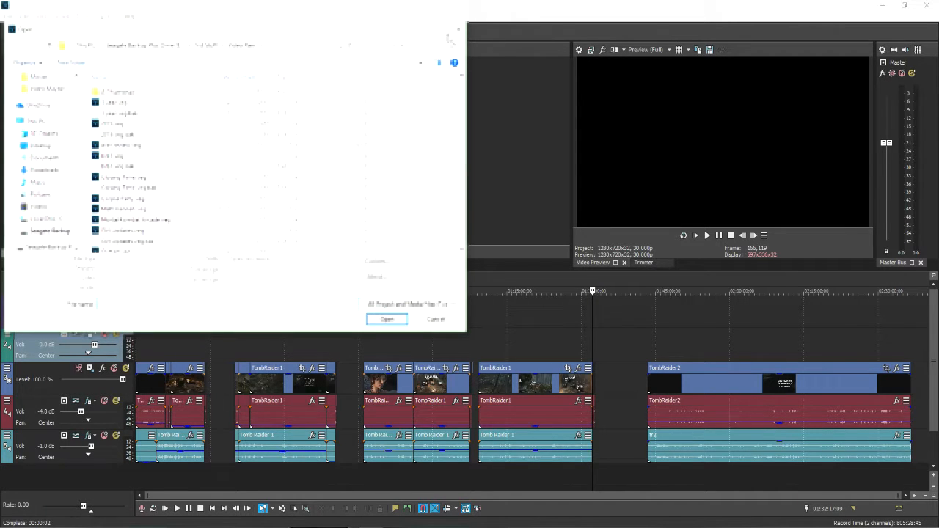
click(460, 29)
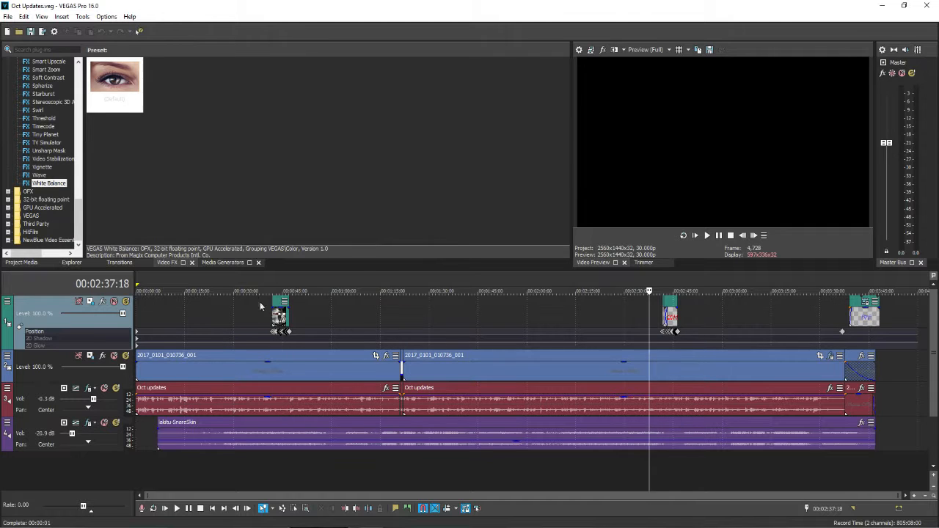
Move the playhead to the start of the first image clip on track 1 and examine its Track Motion settings
click(272, 315)
scroll(325, 320, up, 8)
scroll(551, 338, down, 5)
click(79, 303)
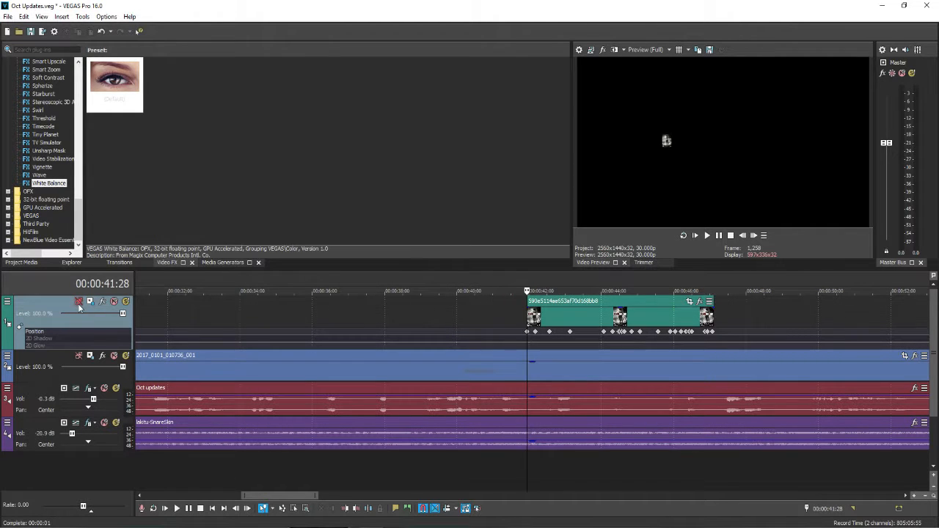
click(89, 301)
scroll(421, 287, down, 3)
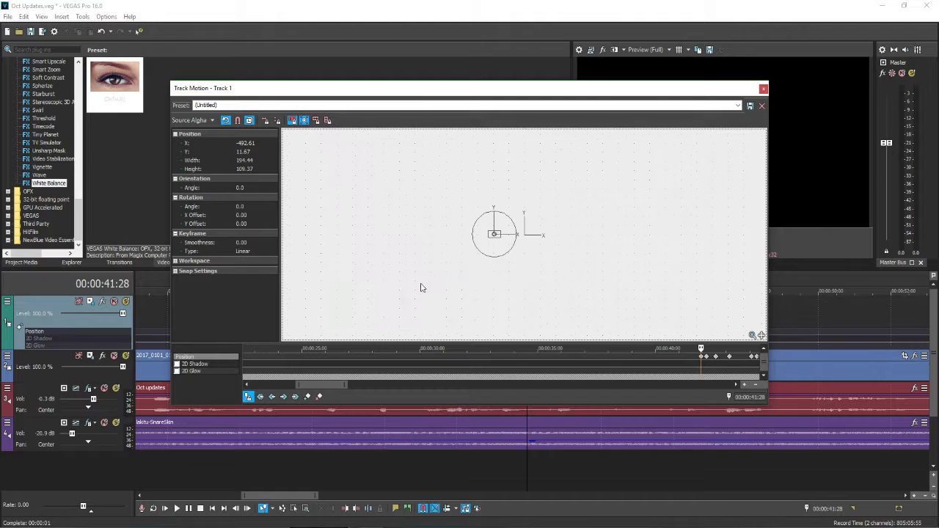
scroll(575, 355, down, 5)
scroll(474, 333, down, 2)
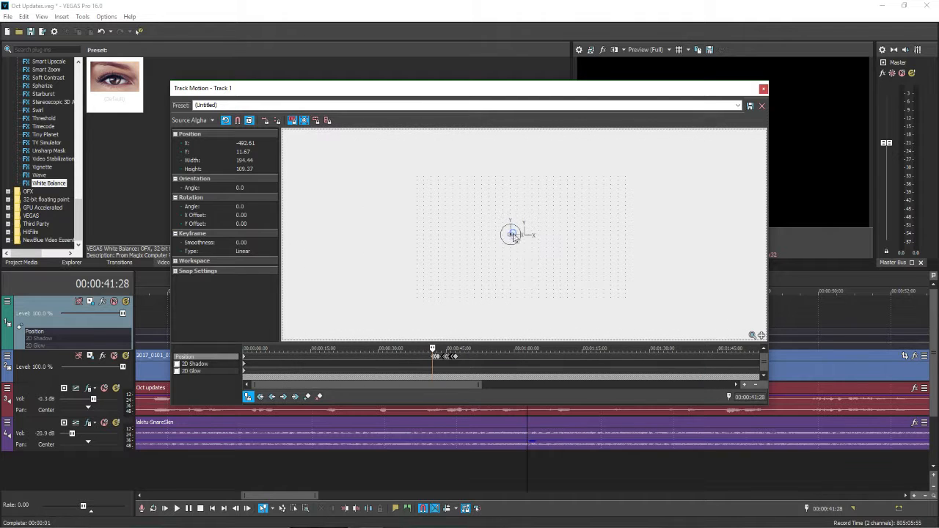
click(763, 89)
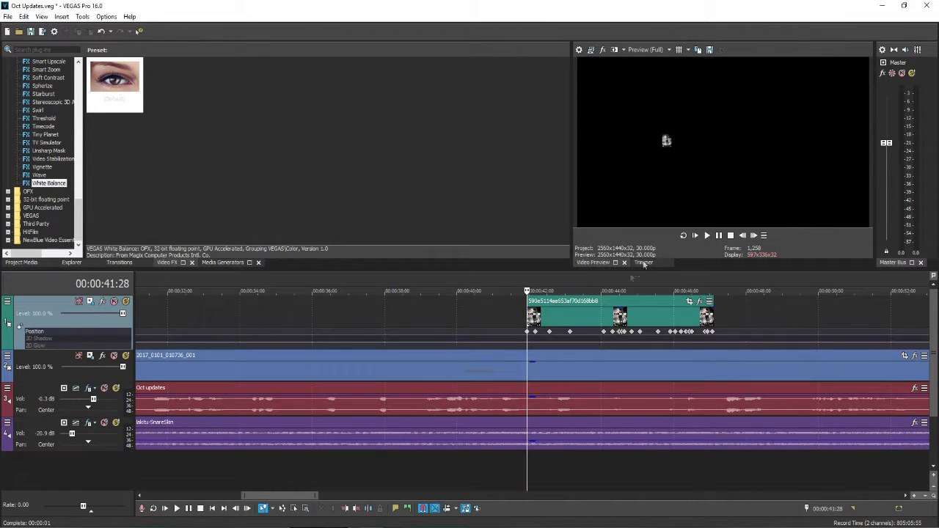
Play back the animated game cover image on track 1
key(space)
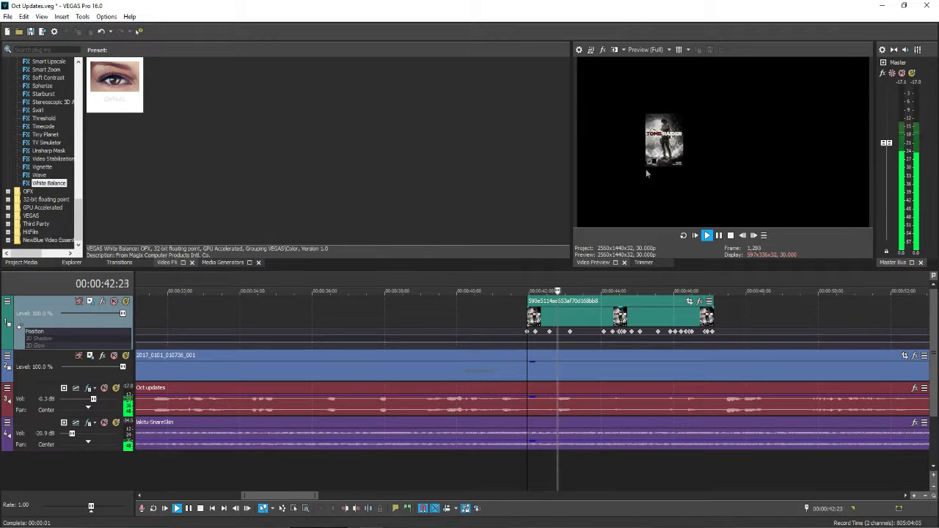
click(719, 236)
Move the playhead into the Comments title at 00:02:43:03 and examine the Track Motion settings of track 1
scroll(682, 294, down, 10)
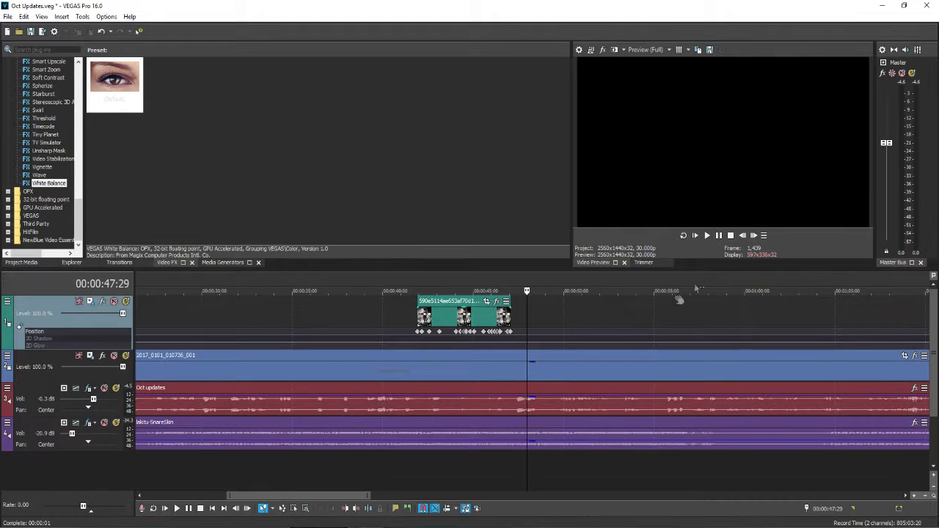
click(658, 313)
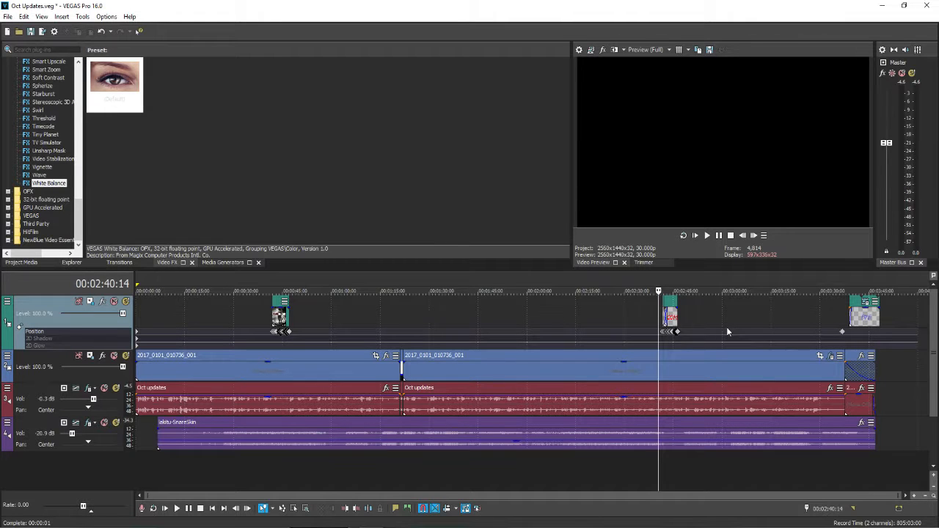
click(666, 310)
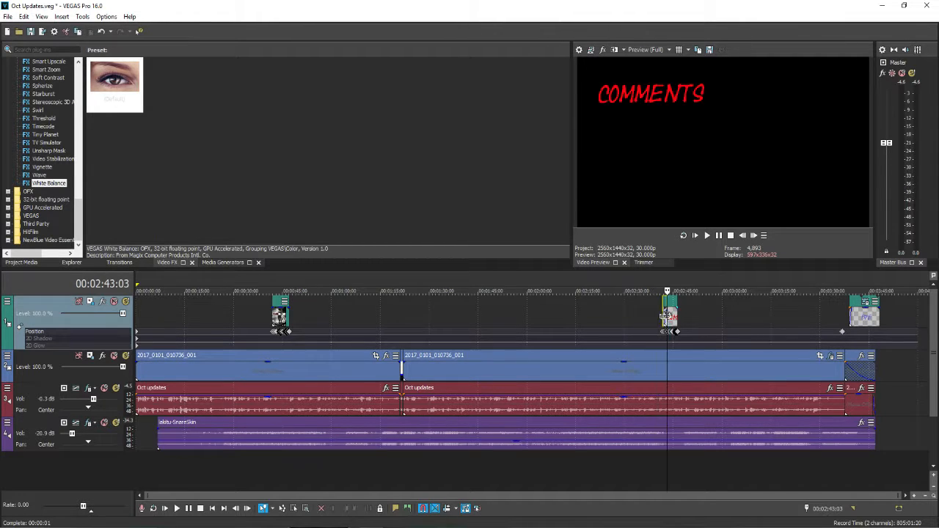
scroll(667, 309, up, 7)
scroll(218, 300, up, 1)
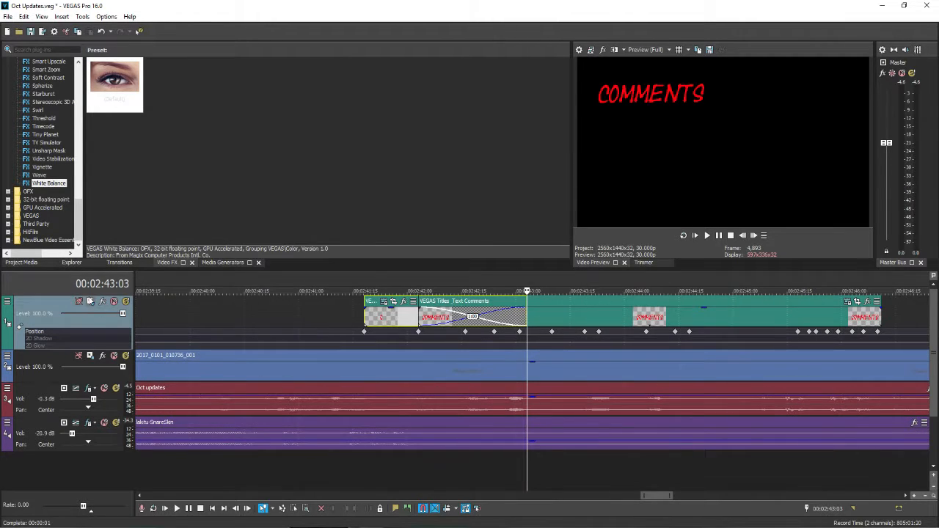
click(88, 301)
scroll(472, 295, down, 5)
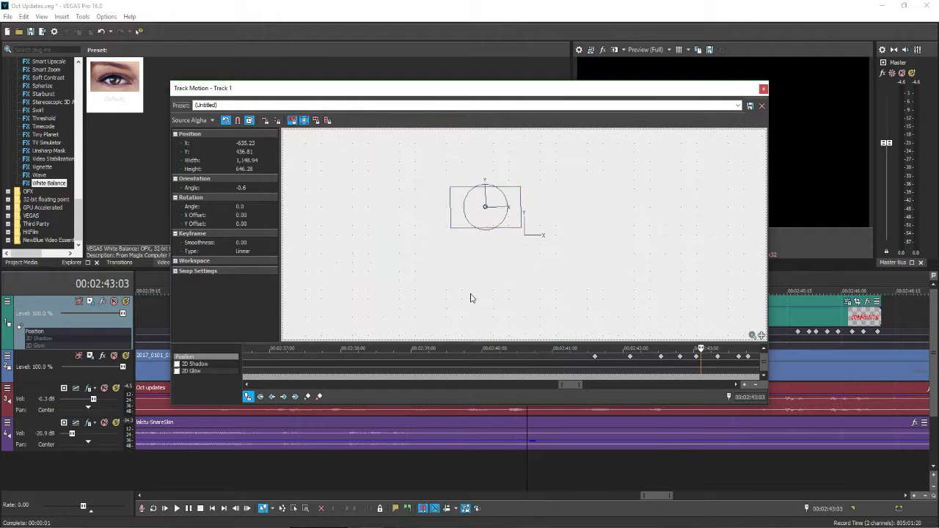
scroll(484, 209, up, 3)
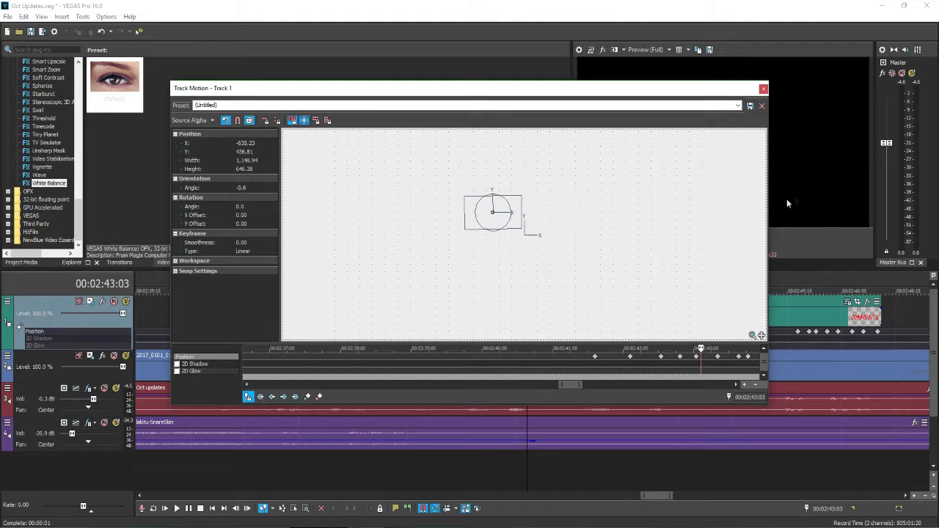
click(763, 89)
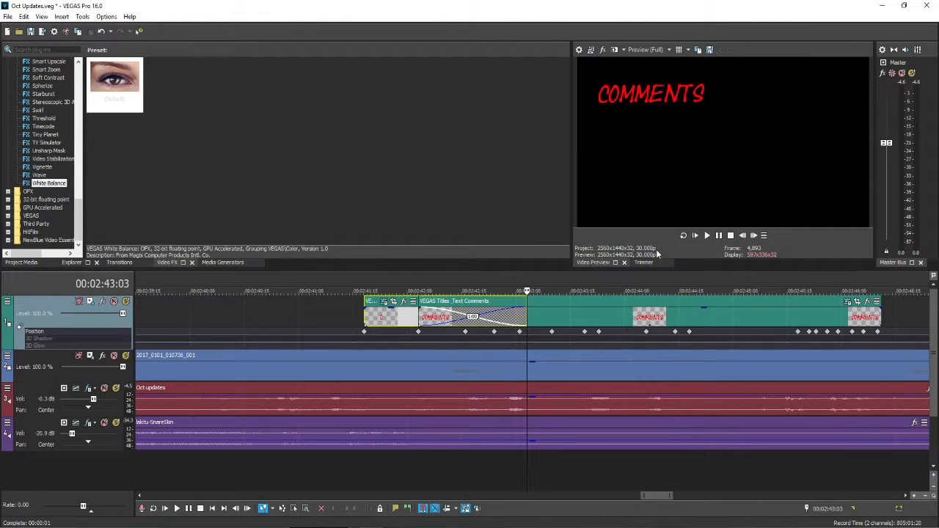
Play back the animated Comments title twice from 00:02:41:17 to review its motion
scroll(499, 295, up, 1)
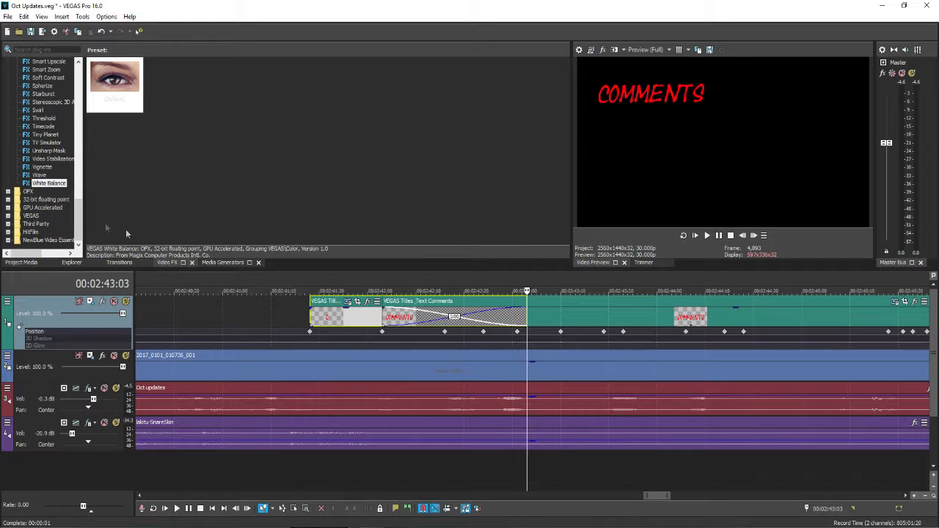
scroll(64, 204, up, 6)
scroll(64, 203, up, 15)
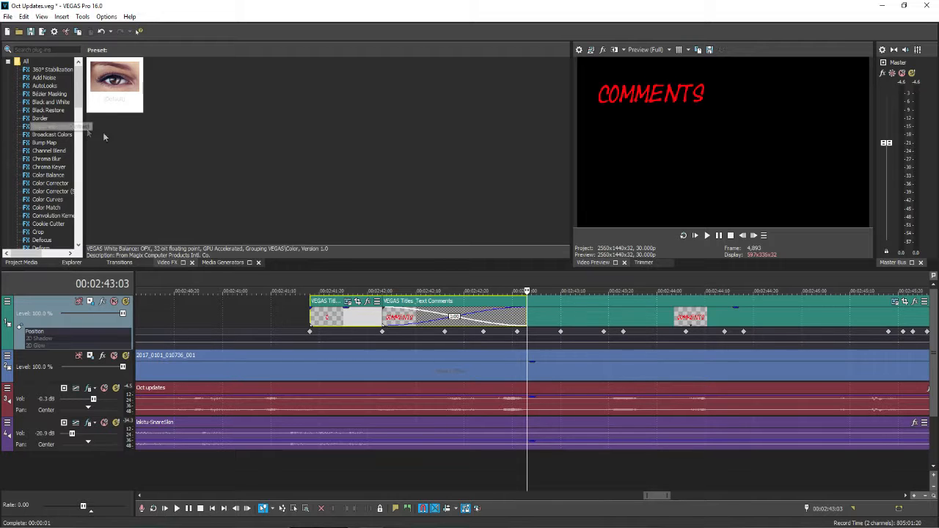
click(303, 317)
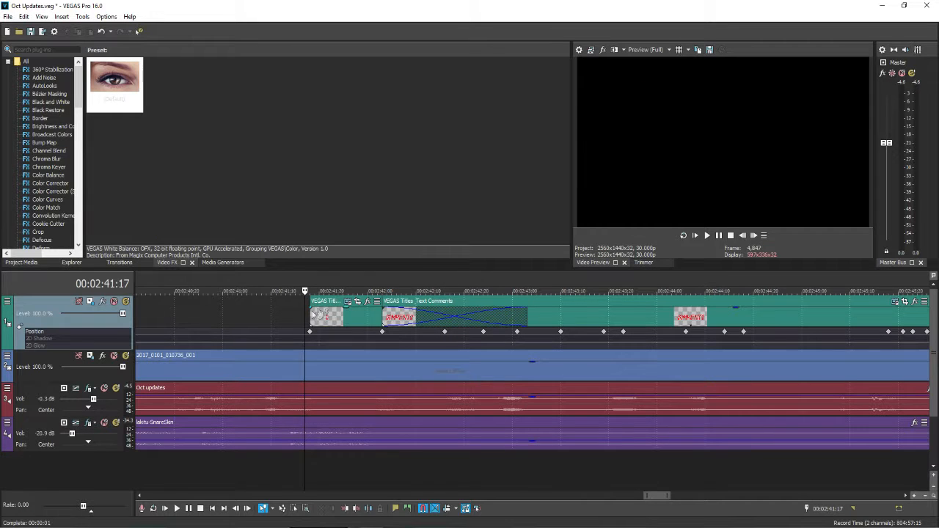
click(718, 235)
click(718, 236)
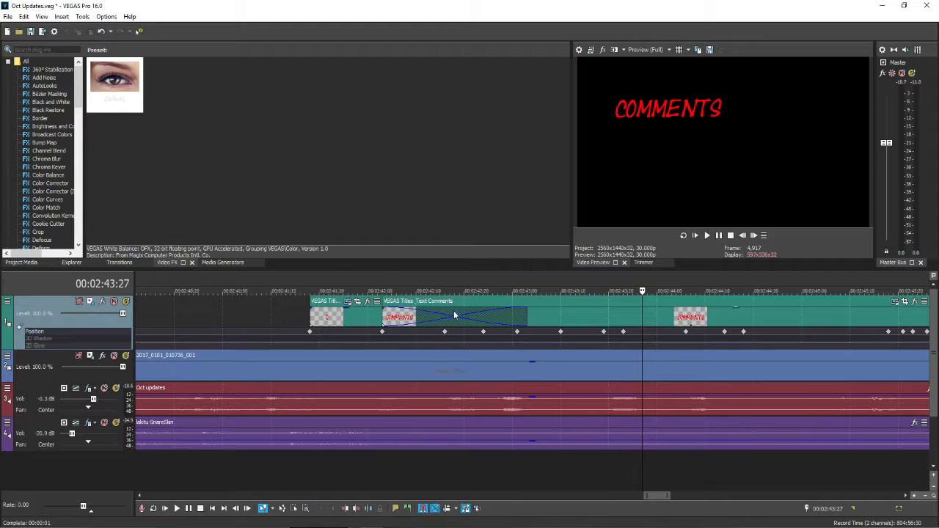
click(303, 333)
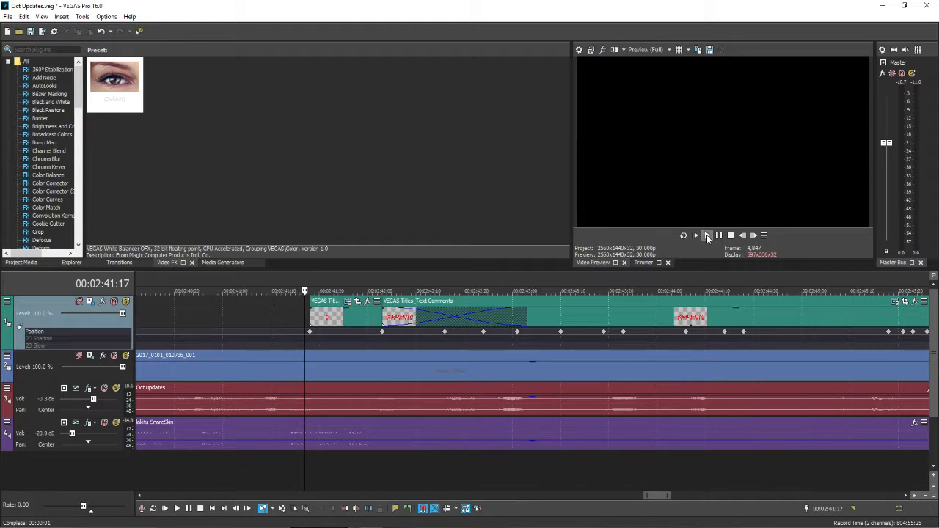
click(707, 236)
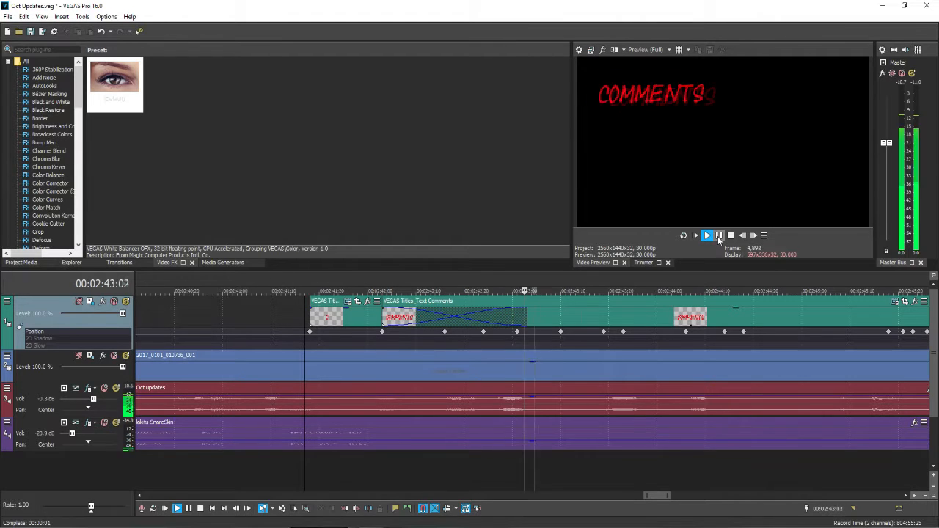
click(718, 235)
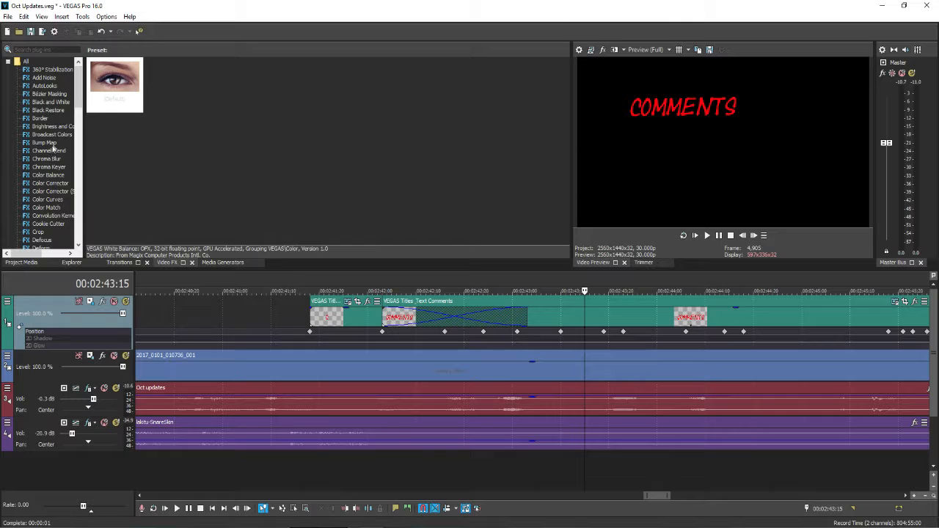
Display the presets of the Bézier Masking effect and bring the whole timeline into view
click(55, 96)
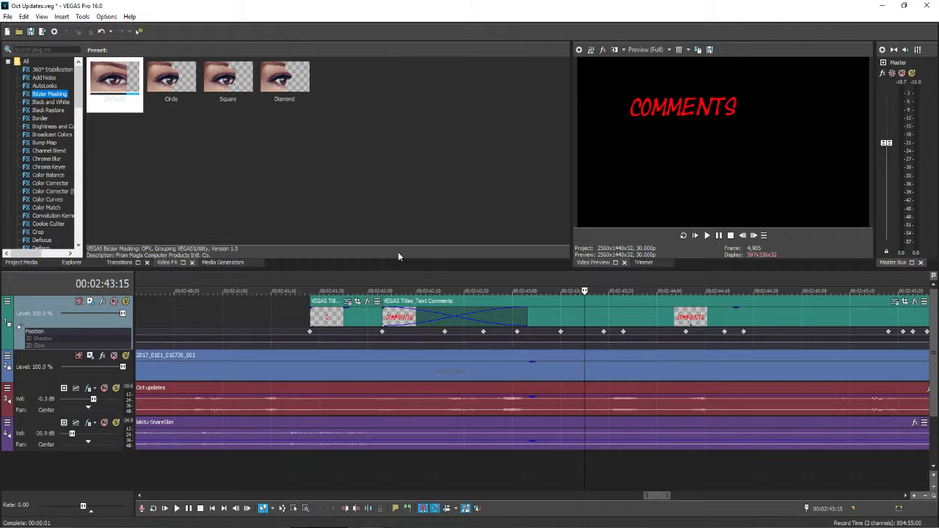
scroll(414, 295, down, 10)
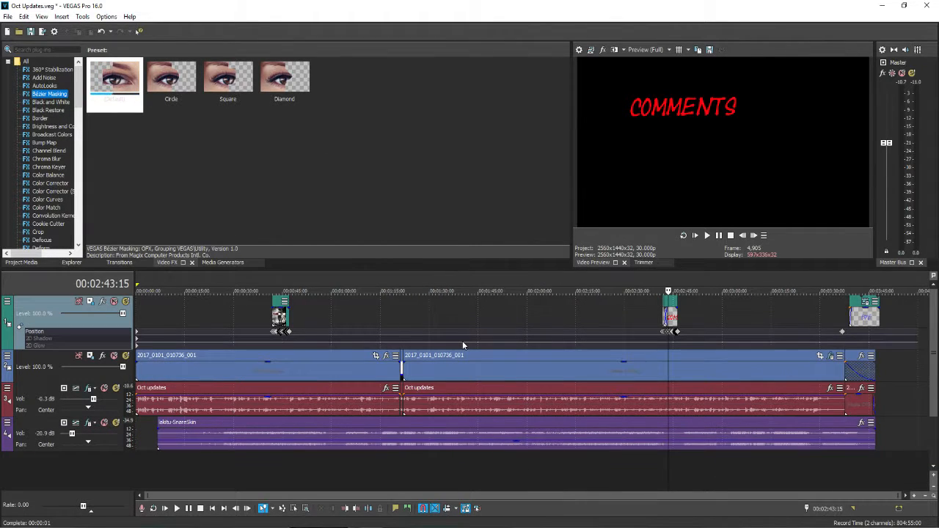